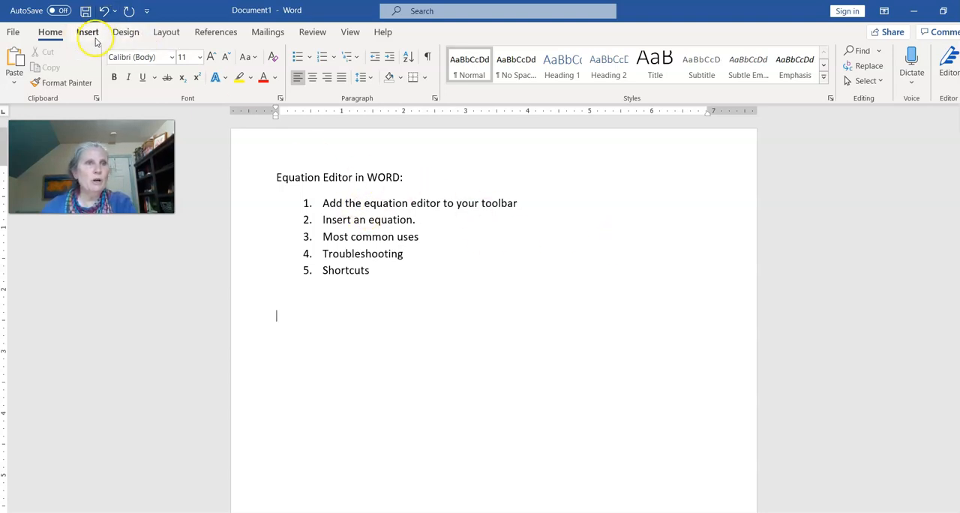
Add the Equation command to the Quick Access Toolbar
{"action": "left_click", "coordinate": [88, 33]}
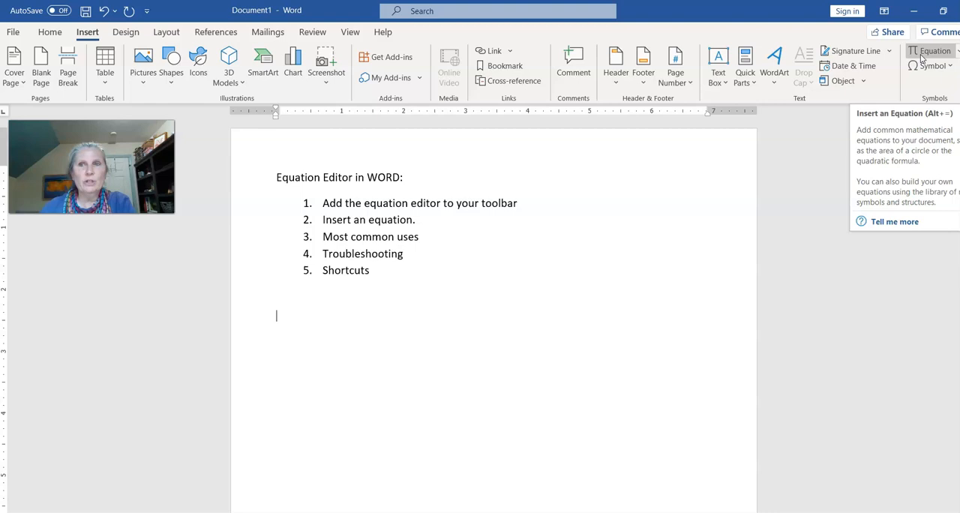
{"action": "left_click", "coordinate": [915, 57]}
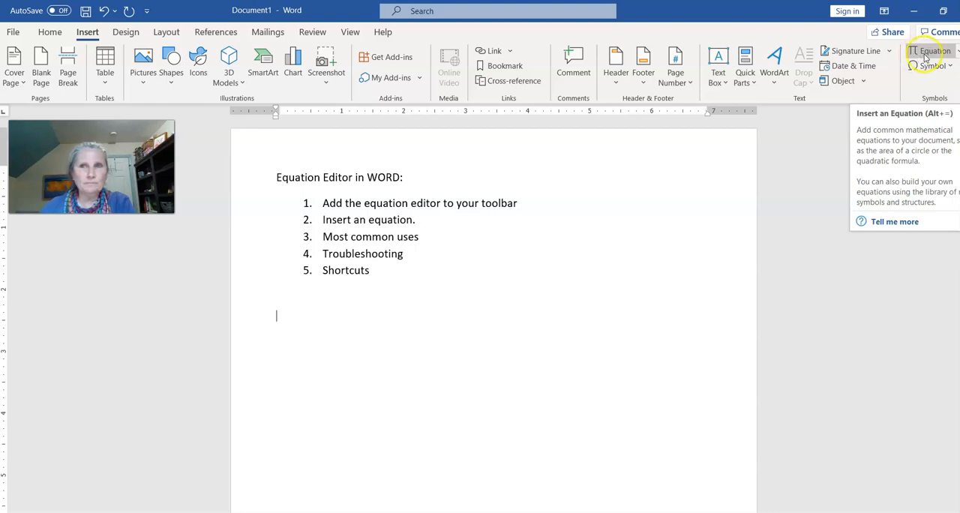
{"action": "right_click", "coordinate": [925, 57]}
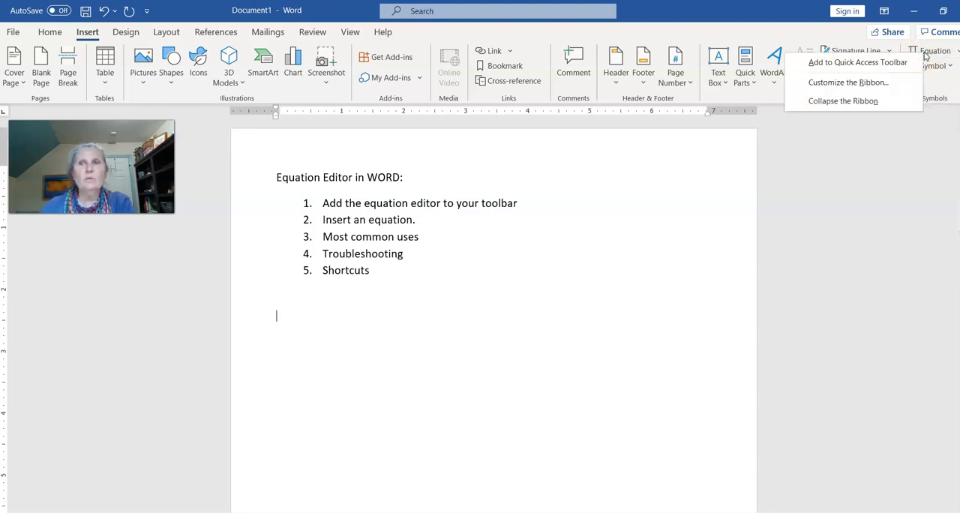
{"action": "left_click", "coordinate": [875, 64]}
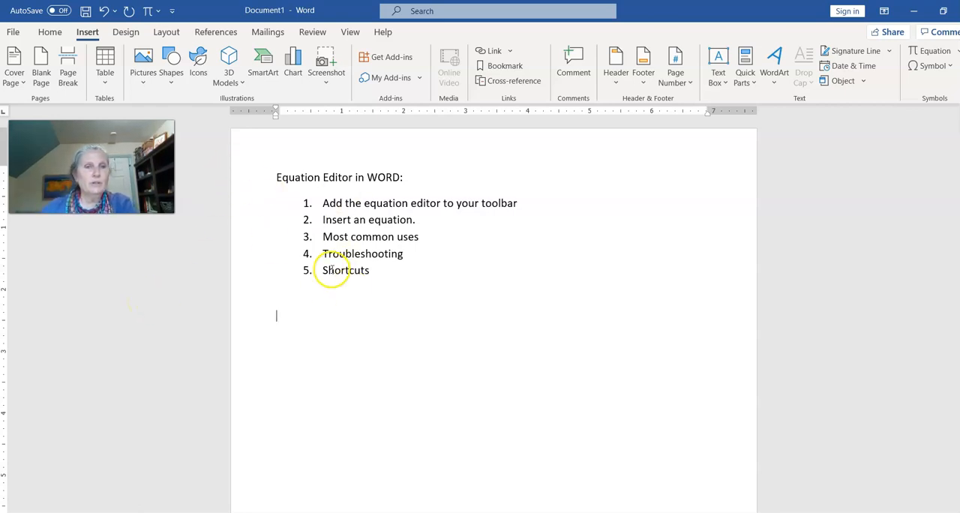
Insert the inline equation 5 + 7² before the word "equation" in the second list item
{"action": "left_click", "coordinate": [368, 219]}
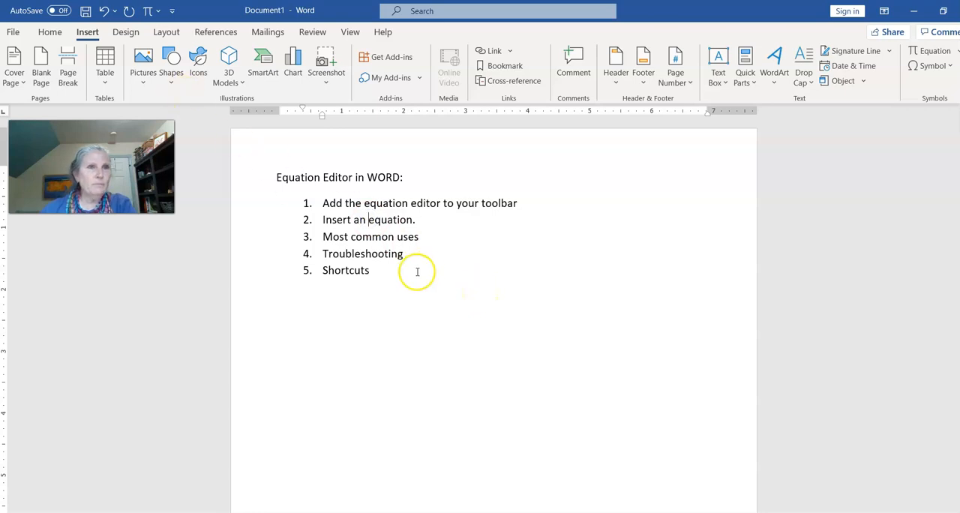
{"action": "left_click", "coordinate": [148, 12]}
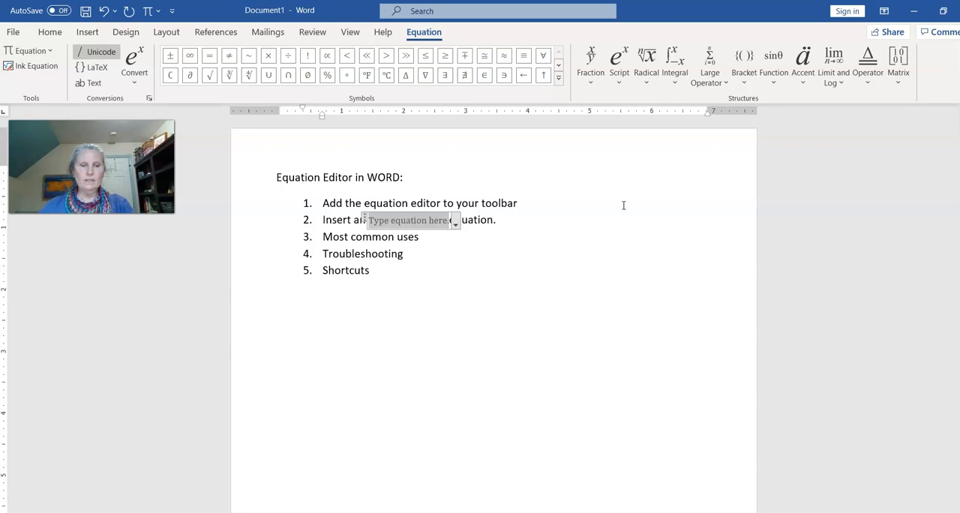
{"action": "type", "text": "5+"}
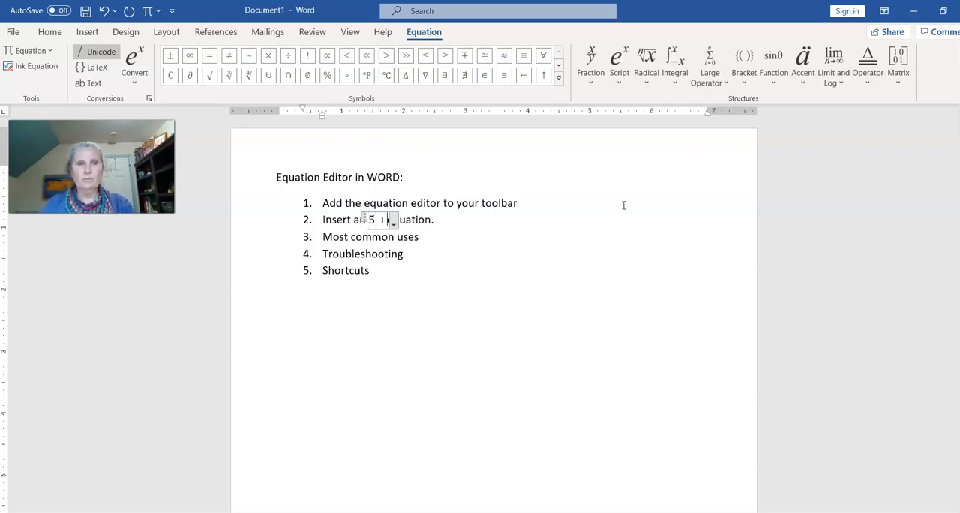
{"action": "type", "text": "7"}
{"action": "type", "text": "^"}
{"action": "type", "text": "2"}
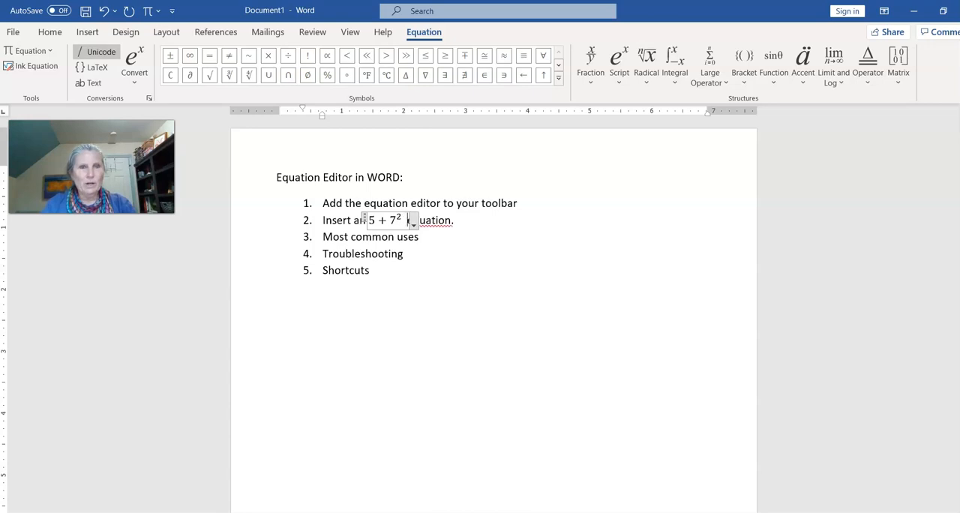
{"action": "left_click", "coordinate": [578, 221]}
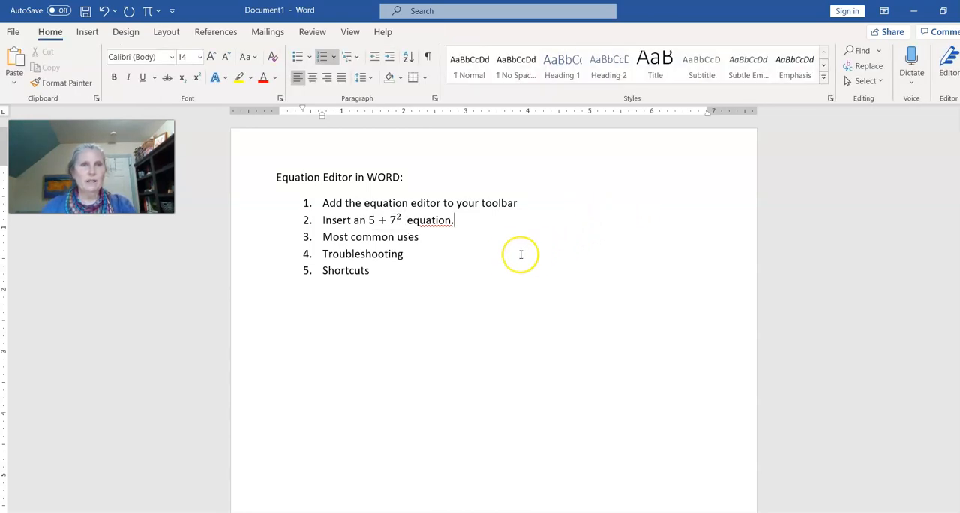
{"action": "left_click", "coordinate": [401, 220]}
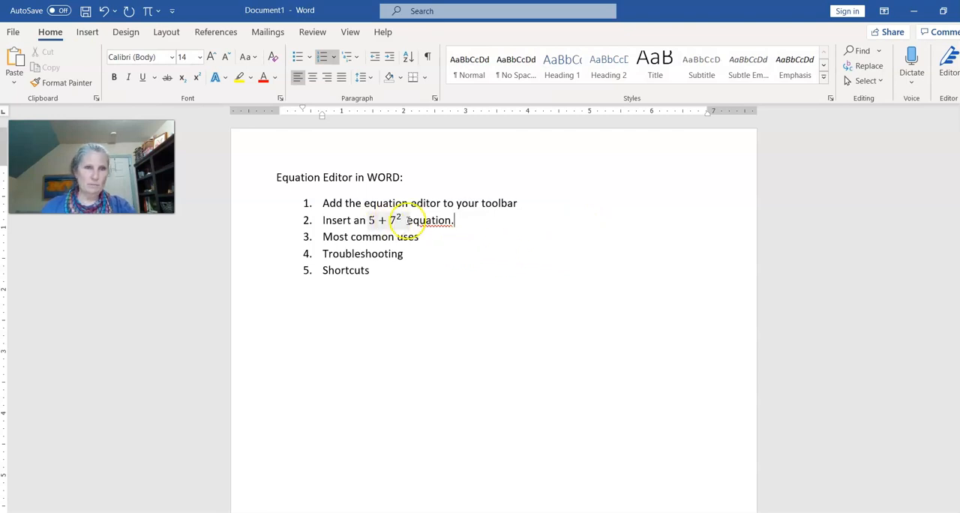
{"action": "right_click", "coordinate": [430, 222]}
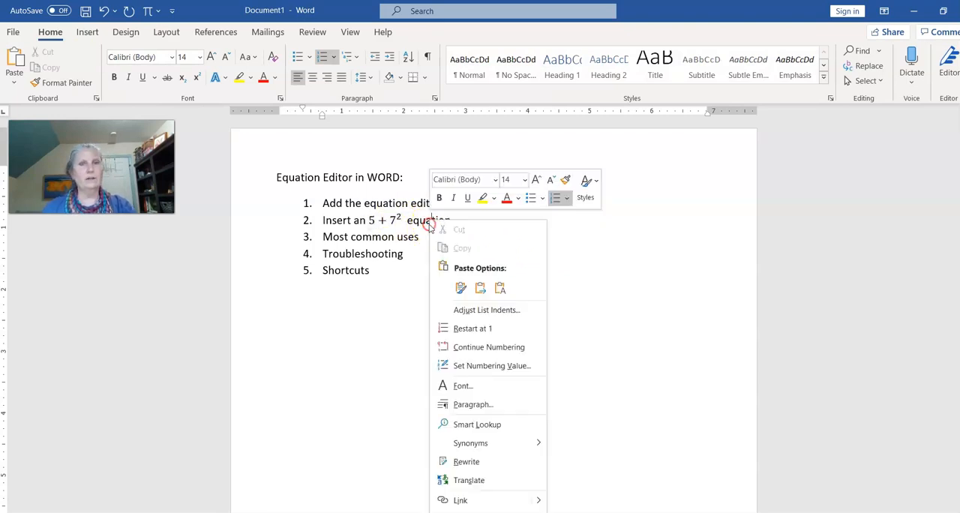
{"action": "left_click", "coordinate": [614, 274]}
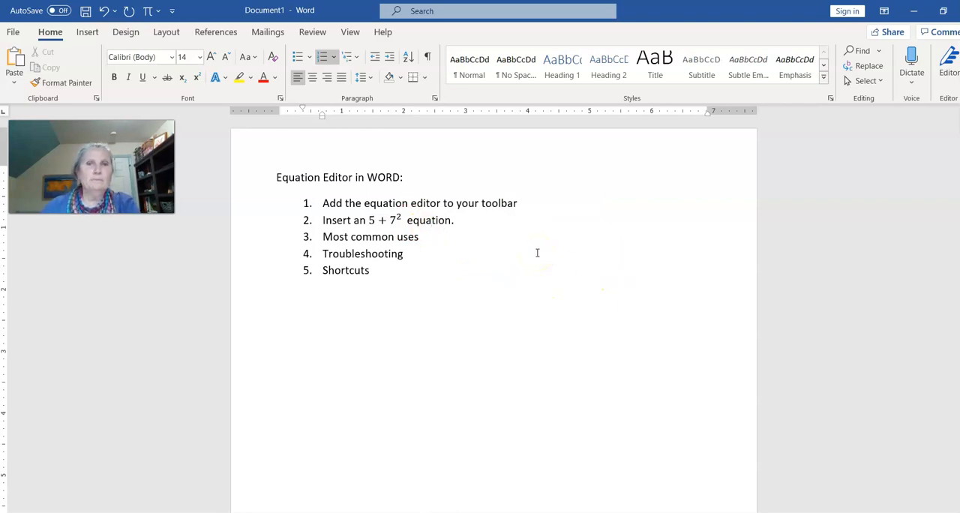
Delete the 7² term from the equation in the second list item
{"action": "left_click", "coordinate": [403, 220]}
{"action": "left_click", "coordinate": [401, 220]}
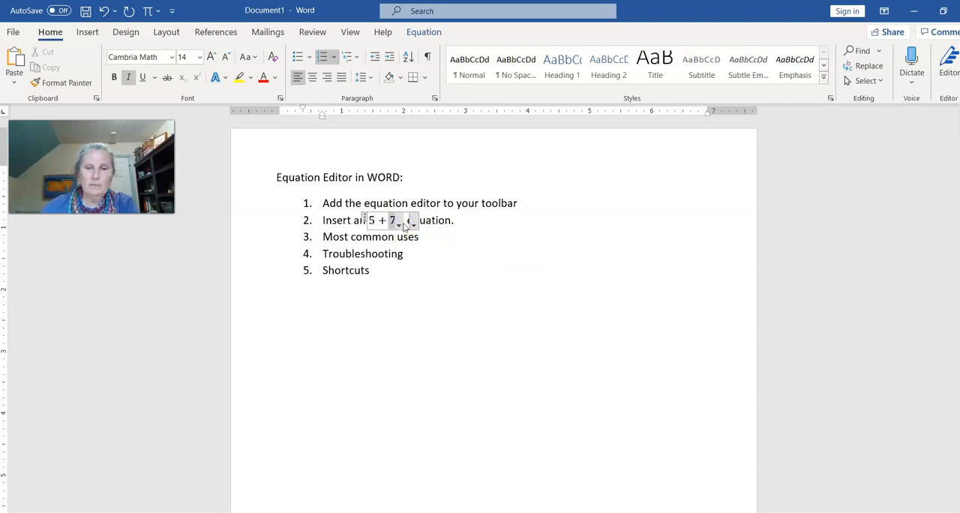
{"action": "key", "text": "BackSpace"}
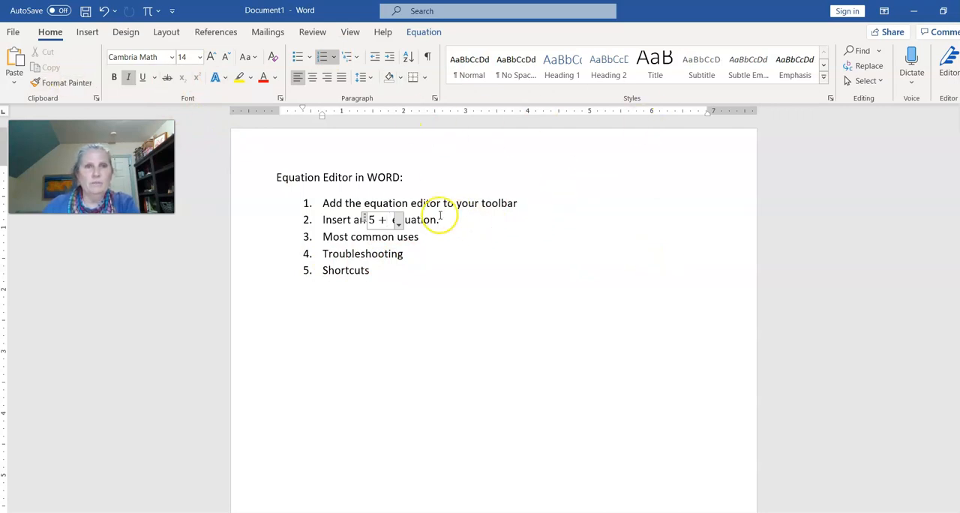
Add 7² after the plus sign in the equation using the superscript script structure
{"action": "left_click", "coordinate": [423, 33]}
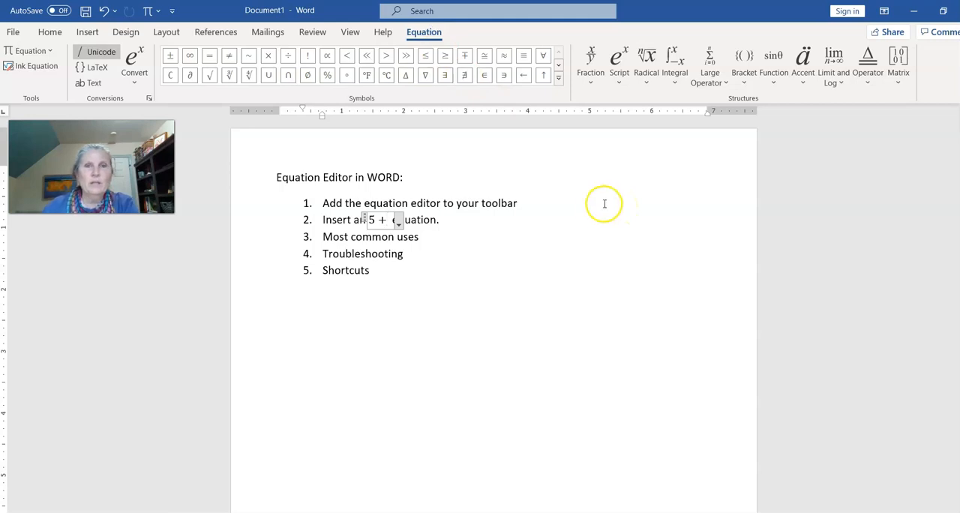
{"action": "left_click", "coordinate": [618, 64]}
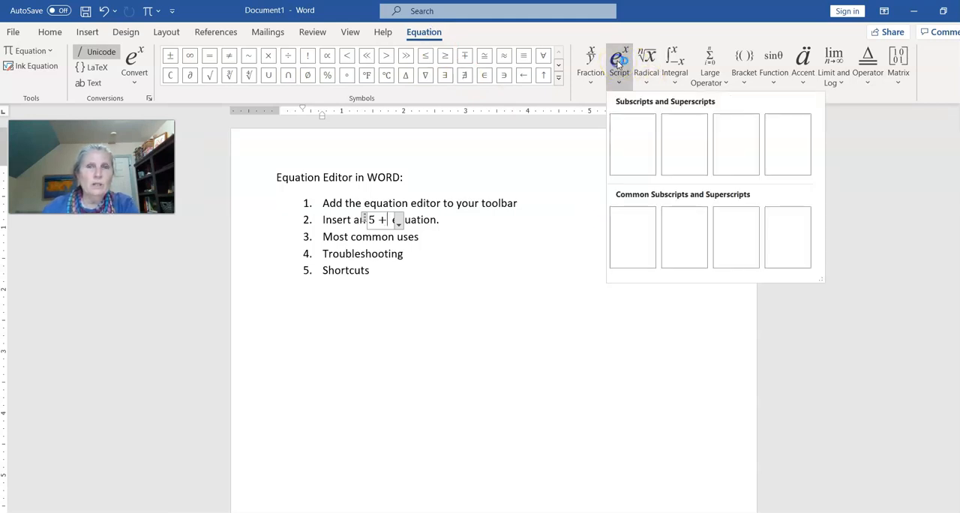
{"action": "left_click", "coordinate": [634, 146]}
{"action": "left_click", "coordinate": [393, 220]}
{"action": "type", "text": "7"}
{"action": "key", "text": "ctrl+z"}
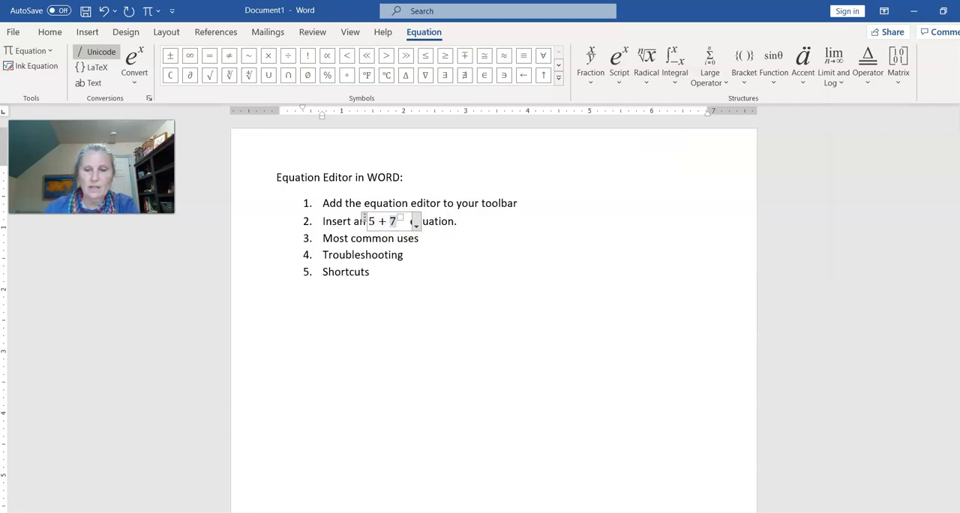
{"action": "type", "text": "2"}
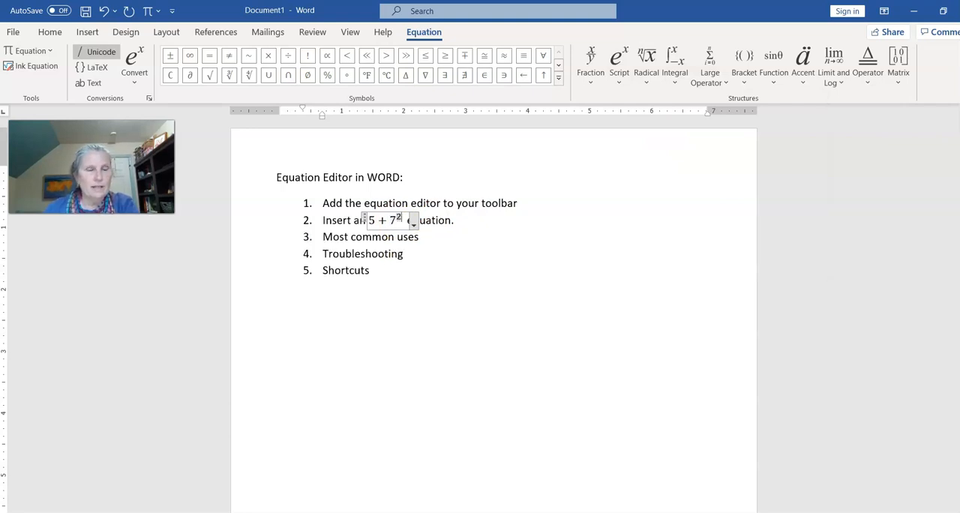
{"action": "left_click", "coordinate": [667, 232]}
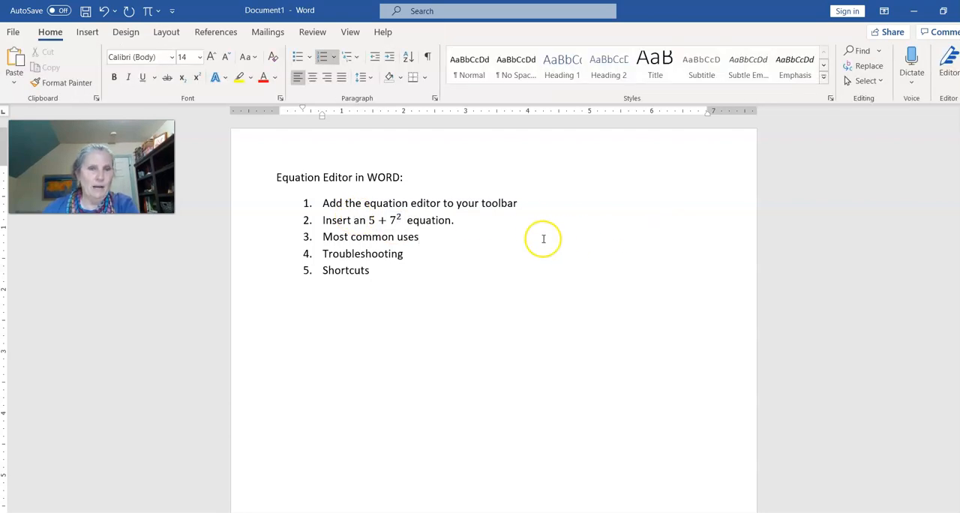
Start a new unnumbered line below the "Shortcuts" list item
{"action": "left_click", "coordinate": [386, 277]}
{"action": "key", "text": "Return"}
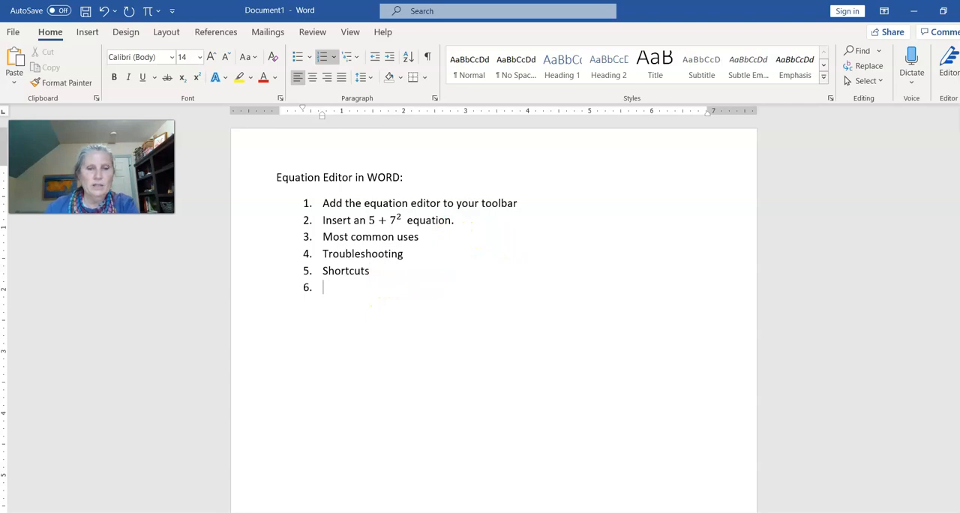
{"action": "key", "text": "BackSpace"}
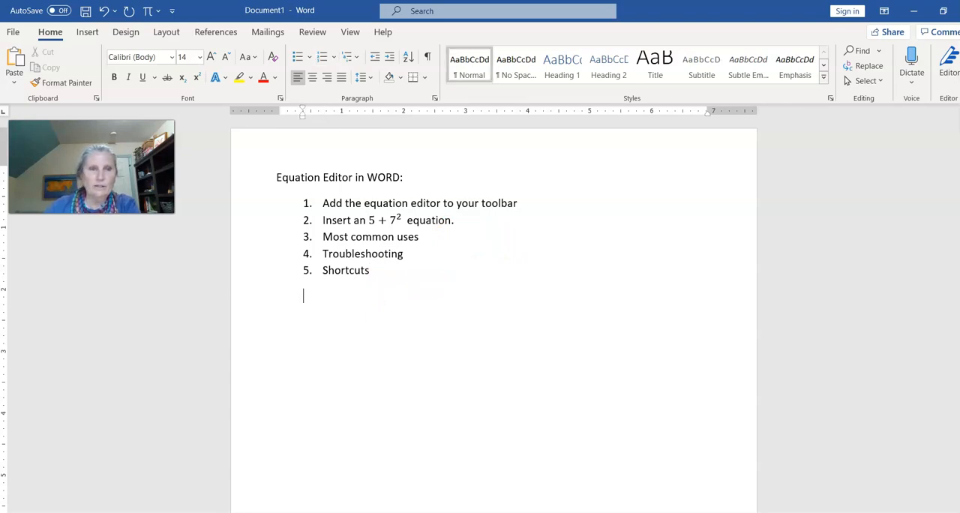
Insert an equation below the list with a stacked fraction of 17 over 5, and change it to inline
{"action": "left_click", "coordinate": [150, 11]}
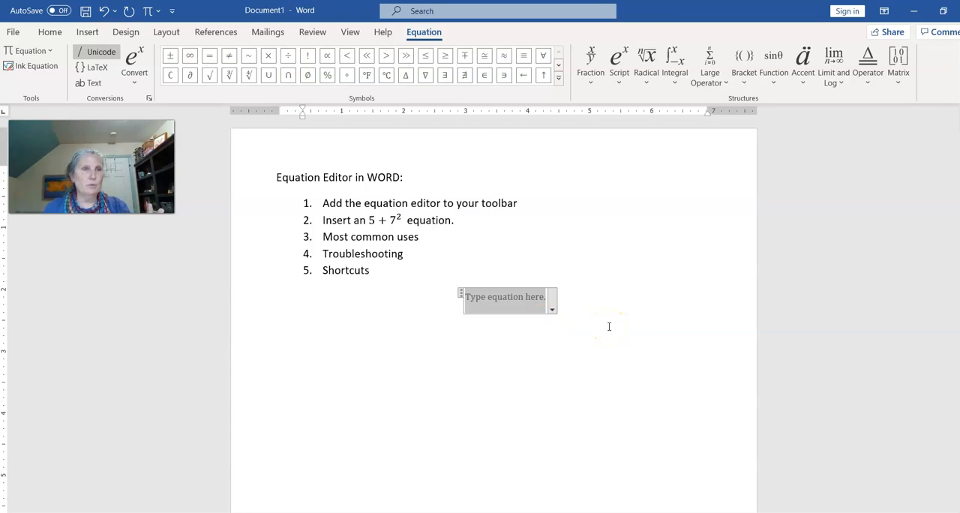
{"action": "left_click", "coordinate": [536, 309]}
{"action": "left_click", "coordinate": [555, 326]}
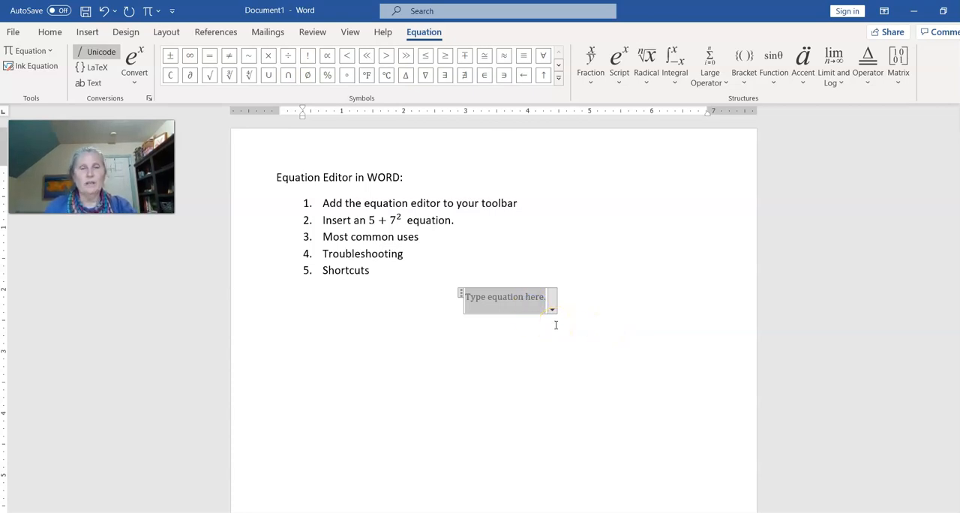
{"action": "left_click", "coordinate": [589, 60]}
{"action": "left_click", "coordinate": [601, 140]}
{"action": "left_click", "coordinate": [507, 294]}
{"action": "left_click", "coordinate": [601, 317]}
{"action": "type", "text": "17"}
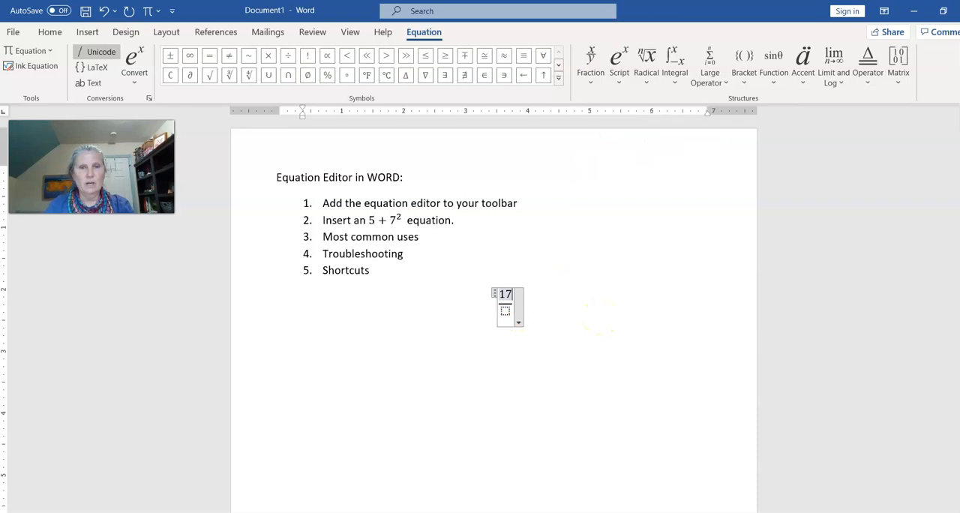
{"action": "key", "text": "Down"}
{"action": "type", "text": "5"}
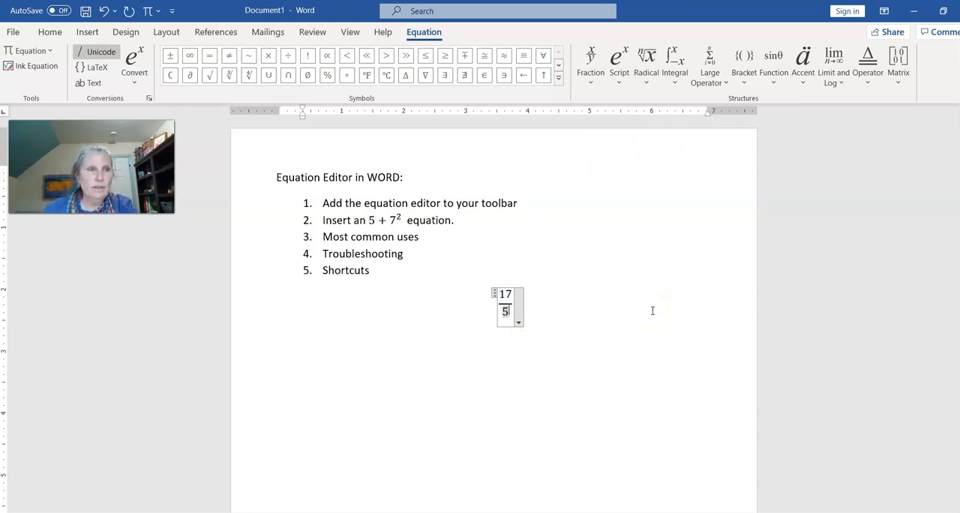
{"action": "left_click", "coordinate": [518, 321]}
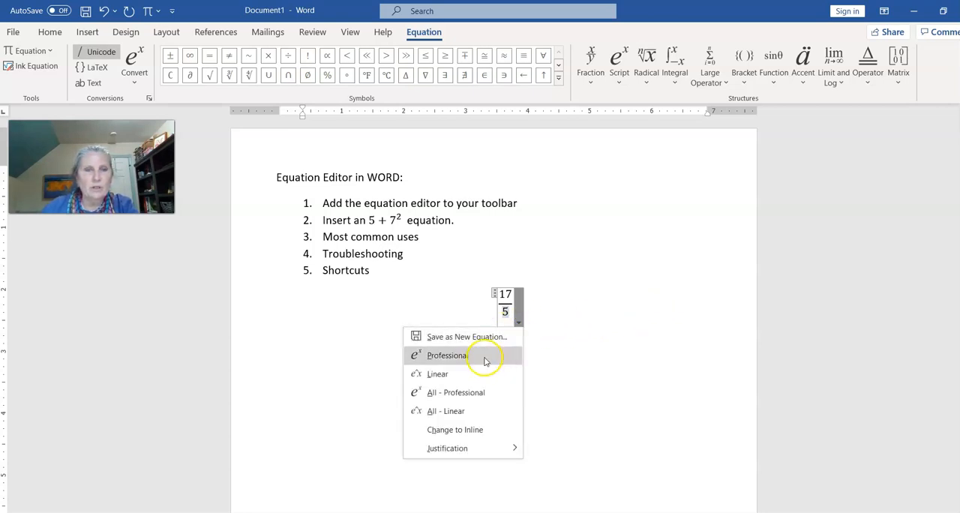
{"action": "left_click", "coordinate": [477, 432]}
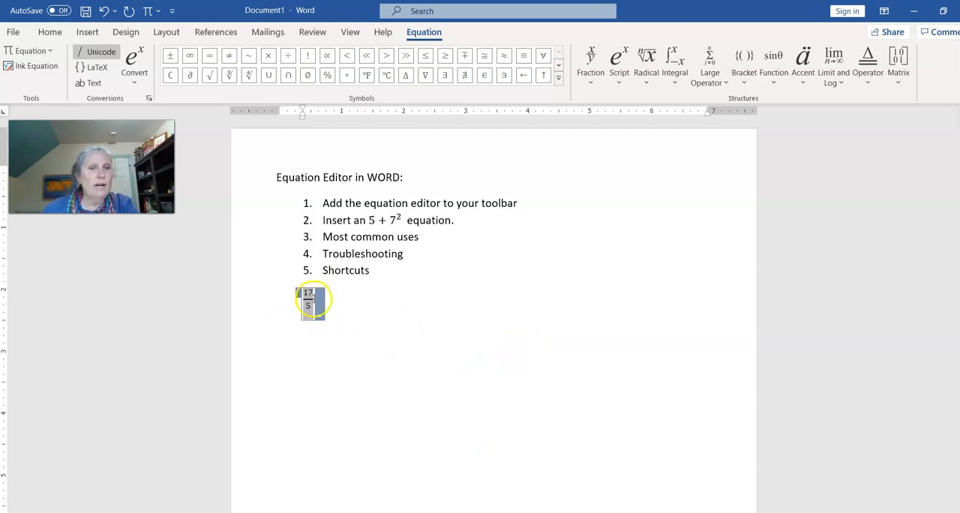
Enlarge the 17 over 5 fraction to font size 18 and color it red
{"action": "left_click", "coordinate": [50, 32]}
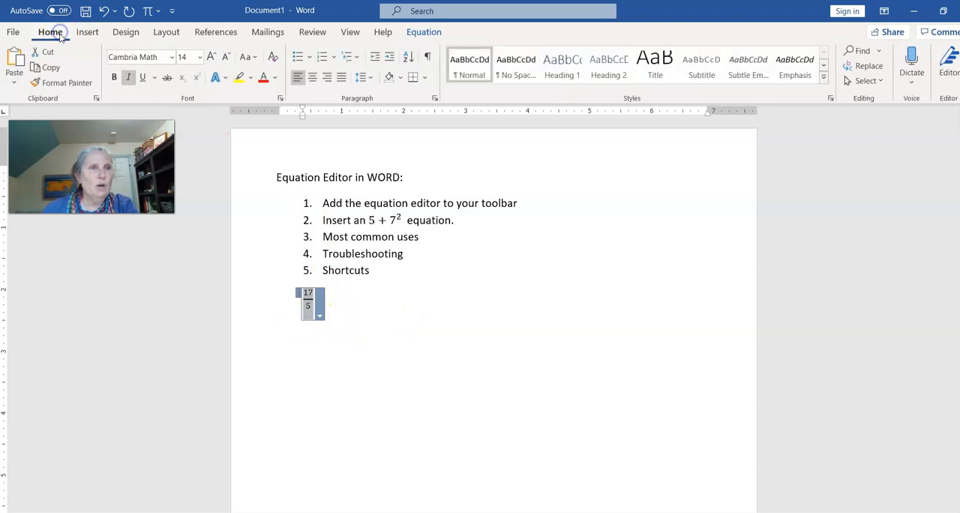
{"action": "left_click", "coordinate": [211, 57]}
{"action": "left_click", "coordinate": [211, 57]}
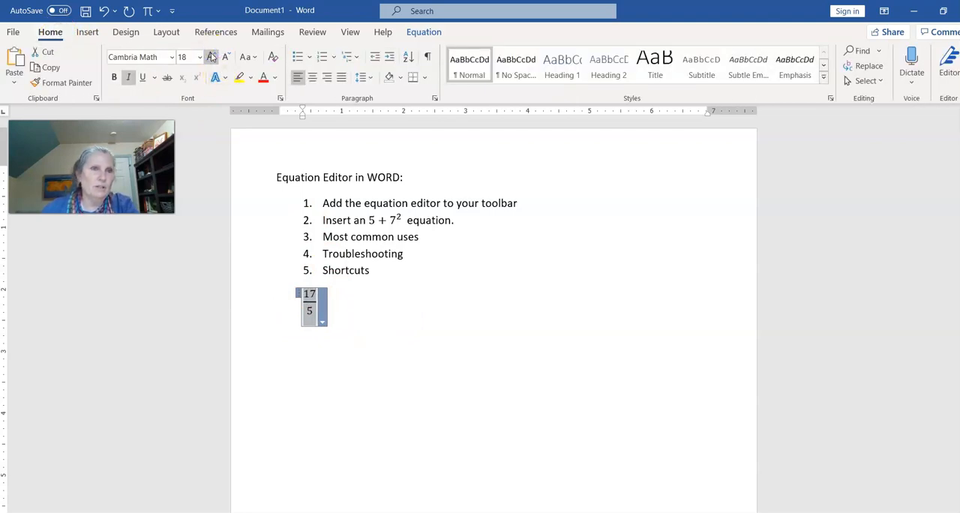
{"action": "left_click", "coordinate": [263, 78]}
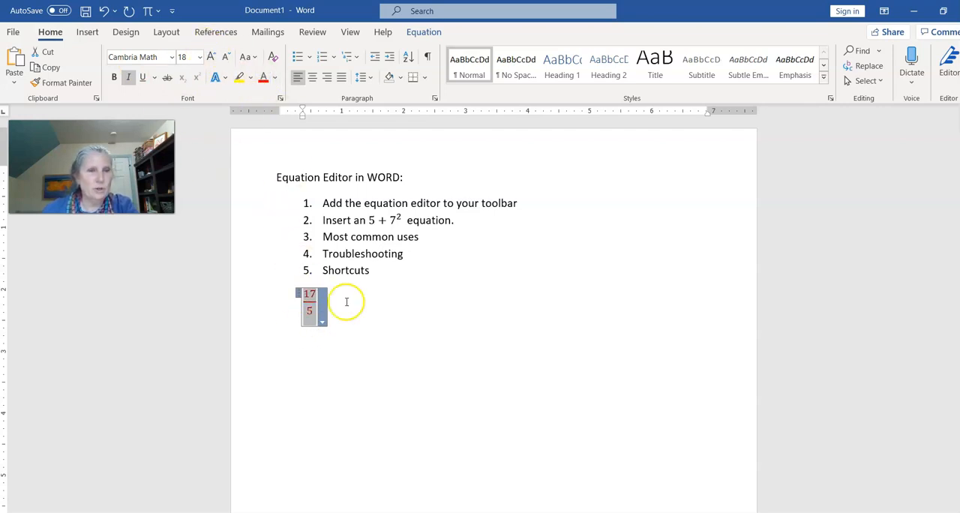
{"action": "left_click", "coordinate": [394, 312]}
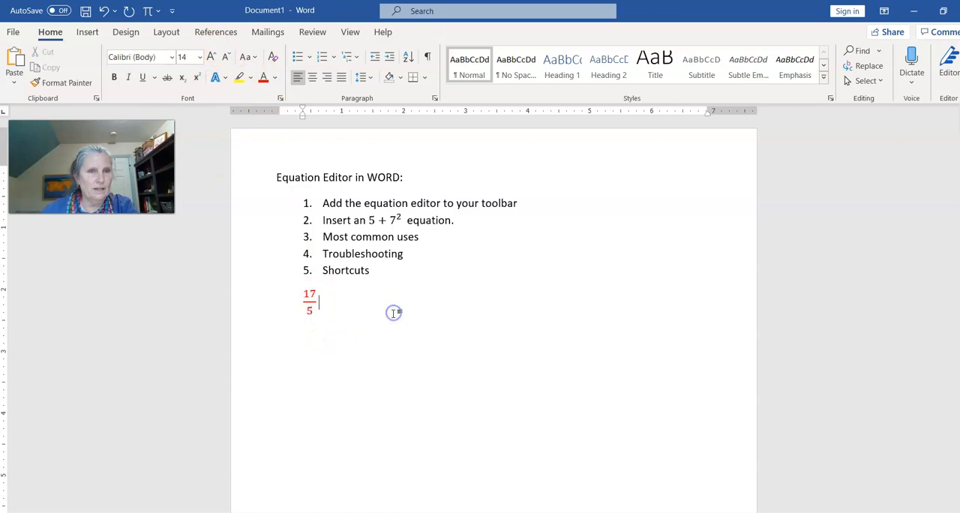
Justify the fraction's paragraph and delete the red fraction from below the list
{"action": "key", "text": "ctrl+j"}
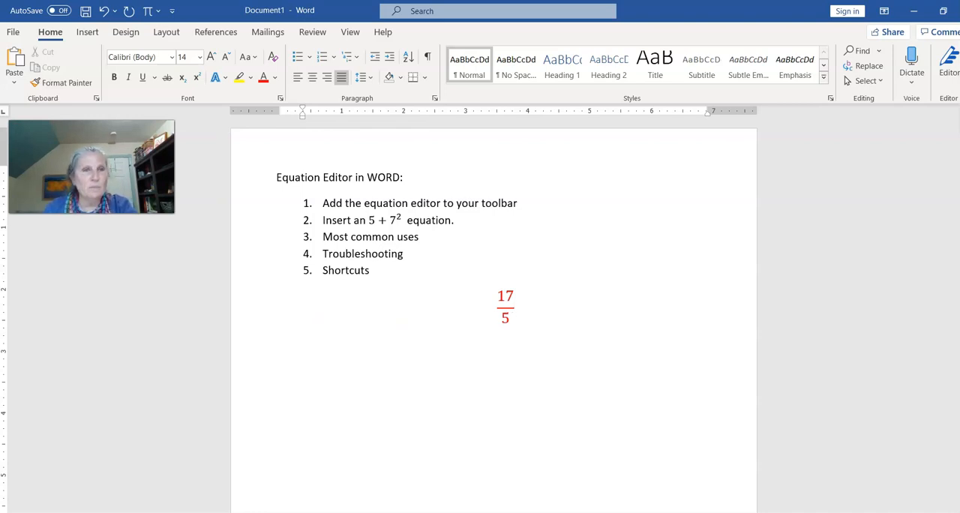
{"action": "key", "text": "BackSpace"}
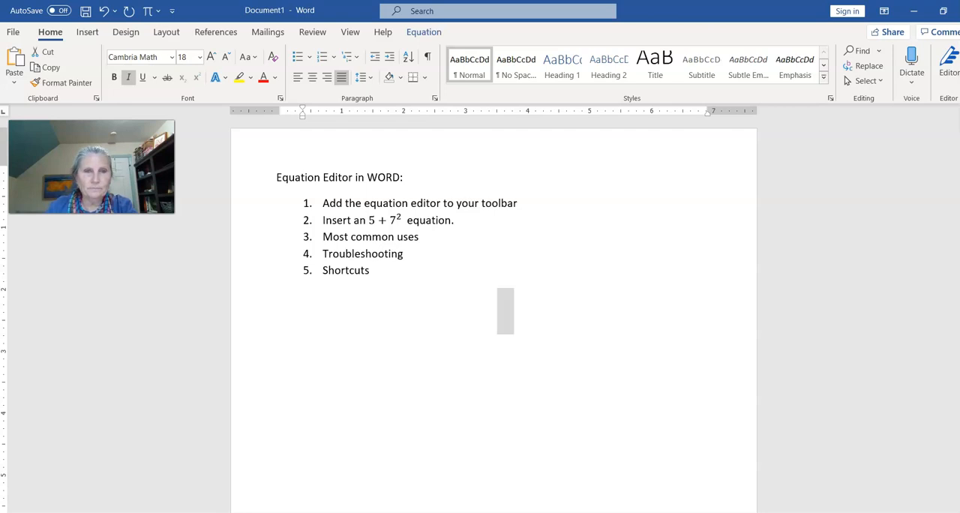
{"action": "key", "text": "BackSpace"}
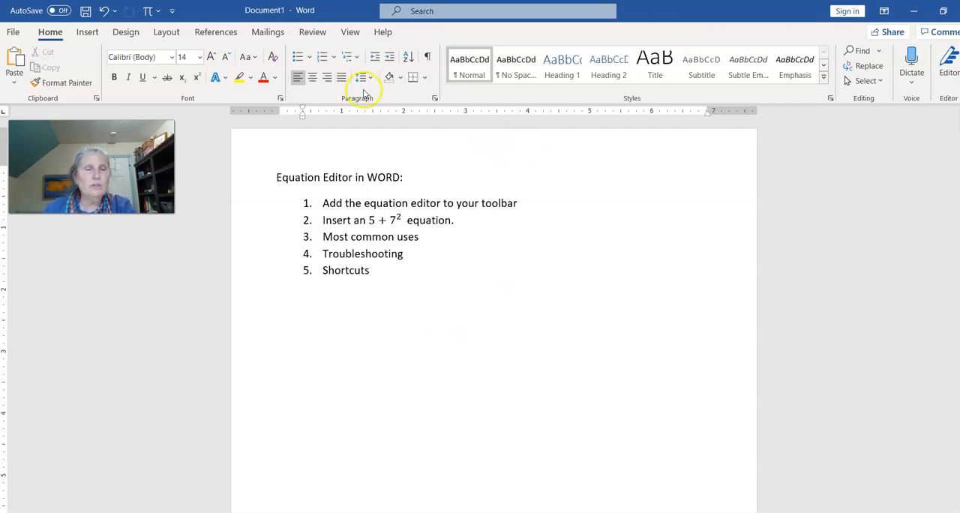
Insert a new empty equation below the numbered list and view the full set of Basic Math symbols
{"action": "left_click", "coordinate": [147, 10]}
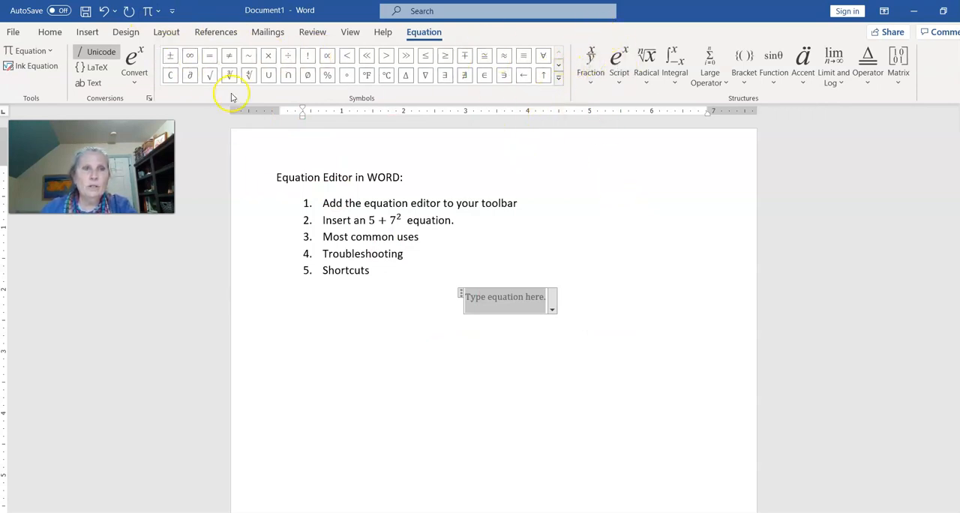
{"action": "left_click", "coordinate": [559, 81]}
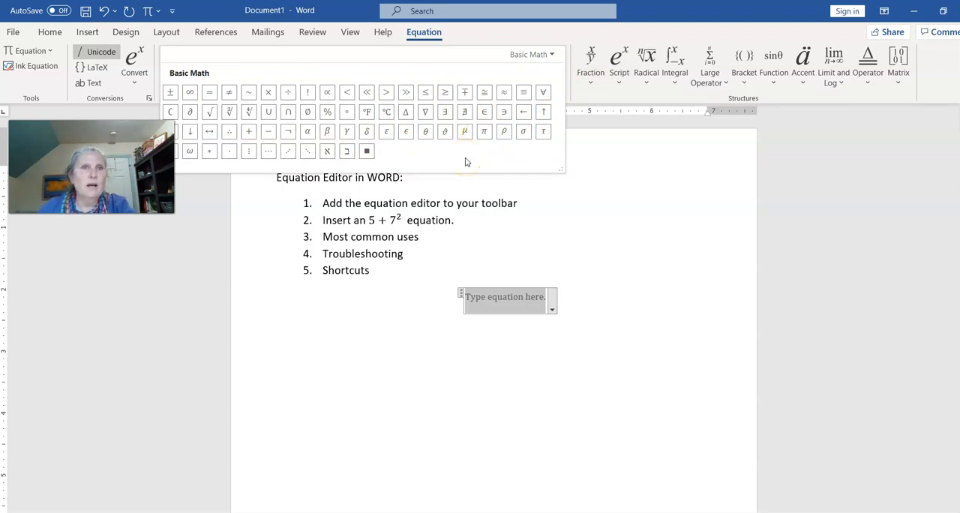
{"action": "left_click", "coordinate": [98, 111]}
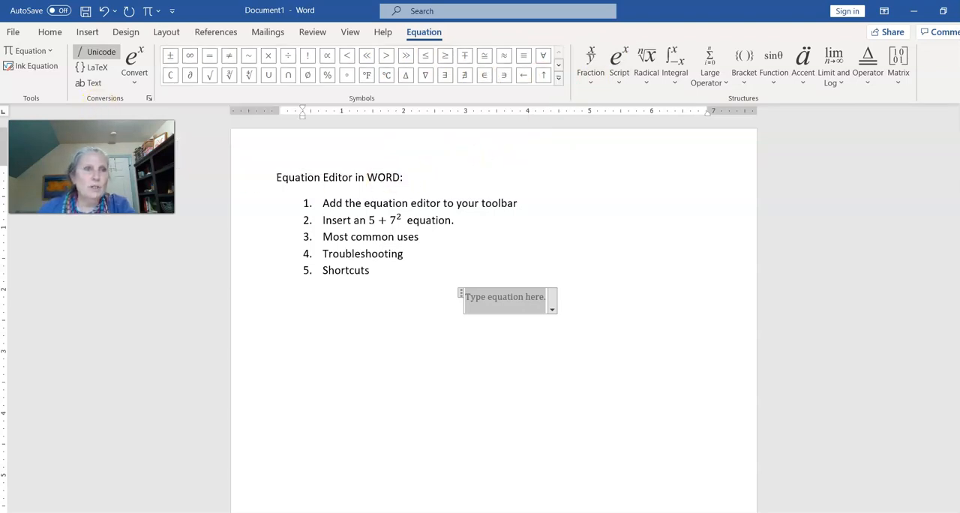
{"action": "left_click_drag", "start_coordinate": [96, 143], "coordinate": [118, 234]}
Examine the Geometry, Arrows, Operators, Basic Math and Greek Letters symbol sets, ending back on Basic Math
{"action": "left_click", "coordinate": [557, 77]}
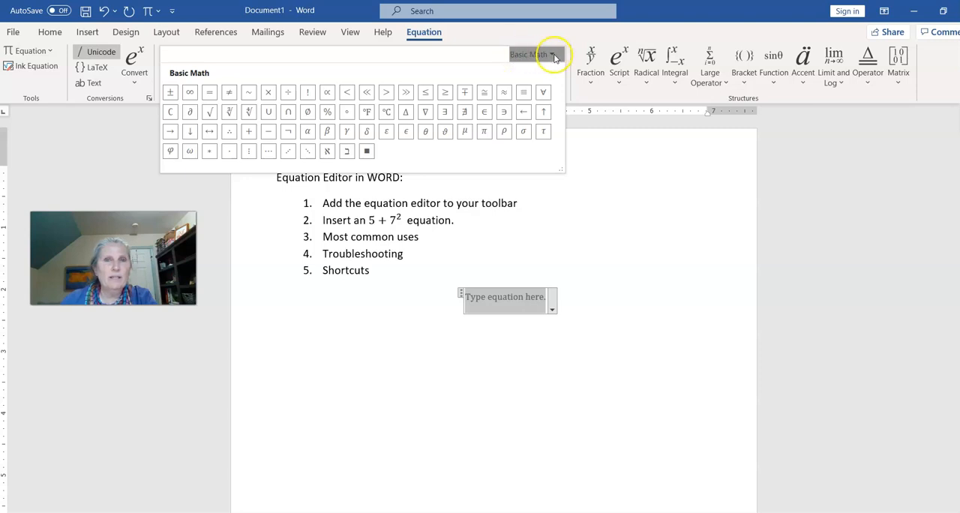
{"action": "left_click", "coordinate": [553, 56]}
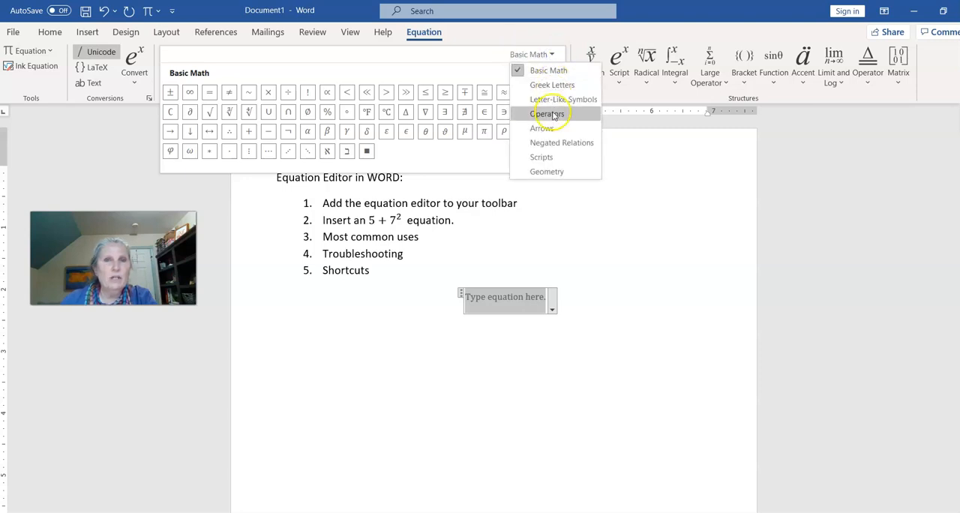
{"action": "left_click", "coordinate": [548, 172]}
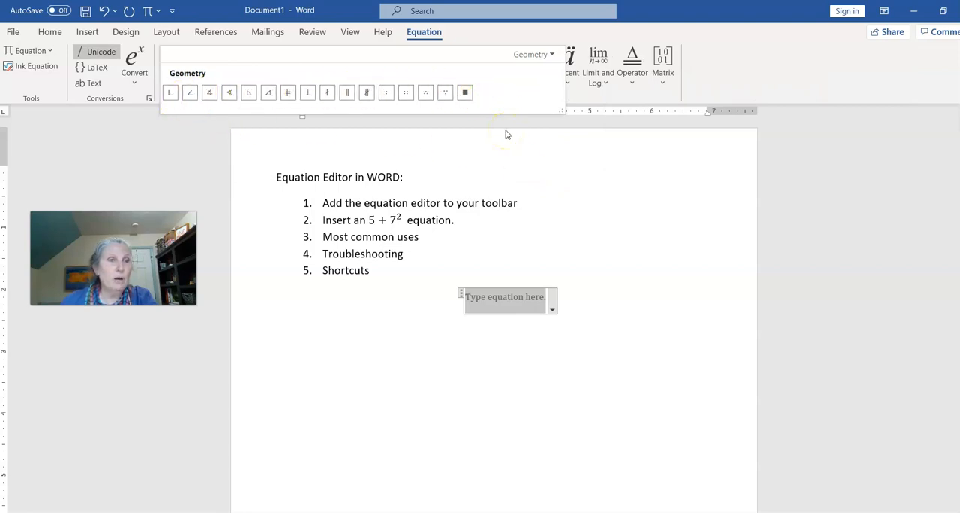
{"action": "left_click", "coordinate": [543, 55]}
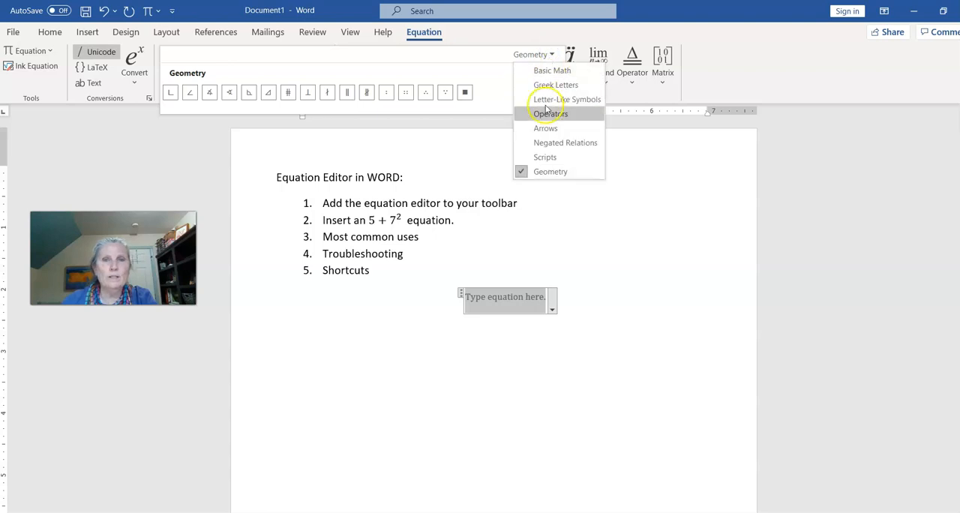
{"action": "left_click", "coordinate": [541, 129]}
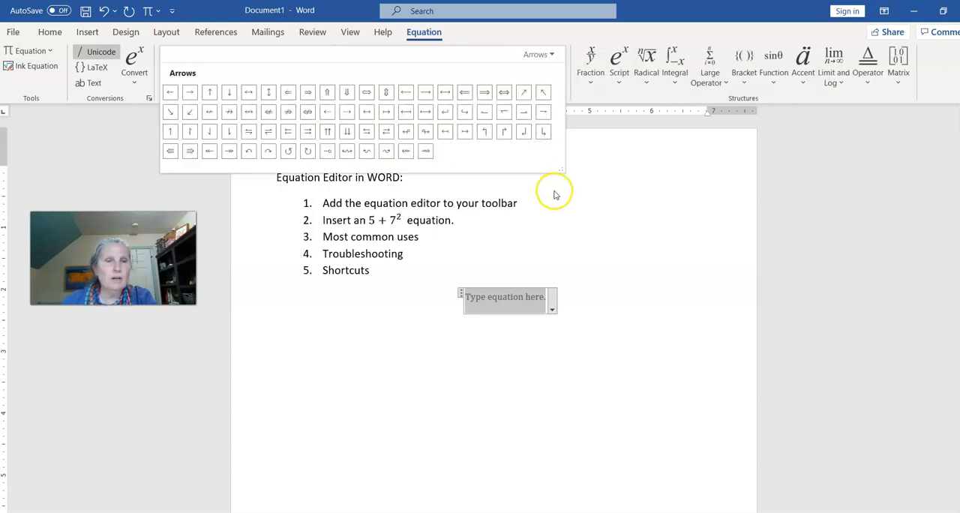
{"action": "left_click", "coordinate": [542, 55]}
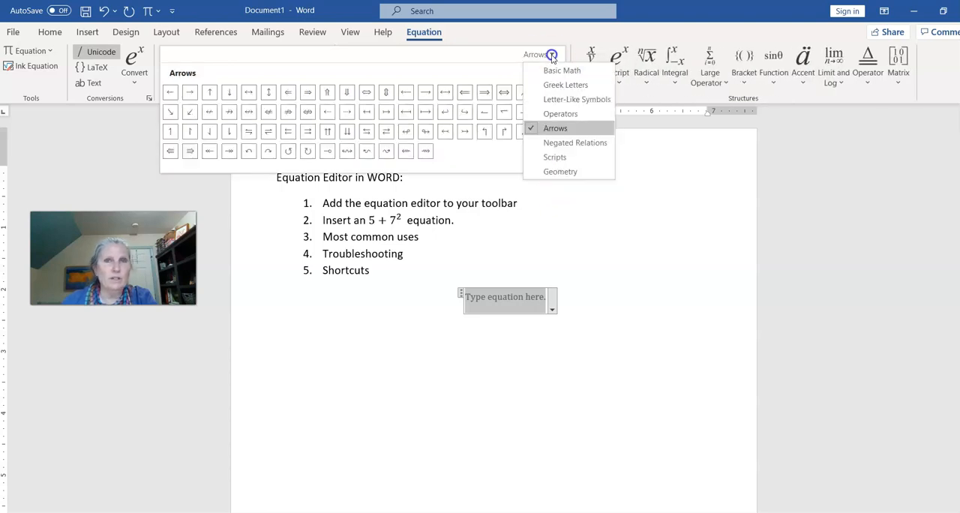
{"action": "left_click", "coordinate": [562, 113]}
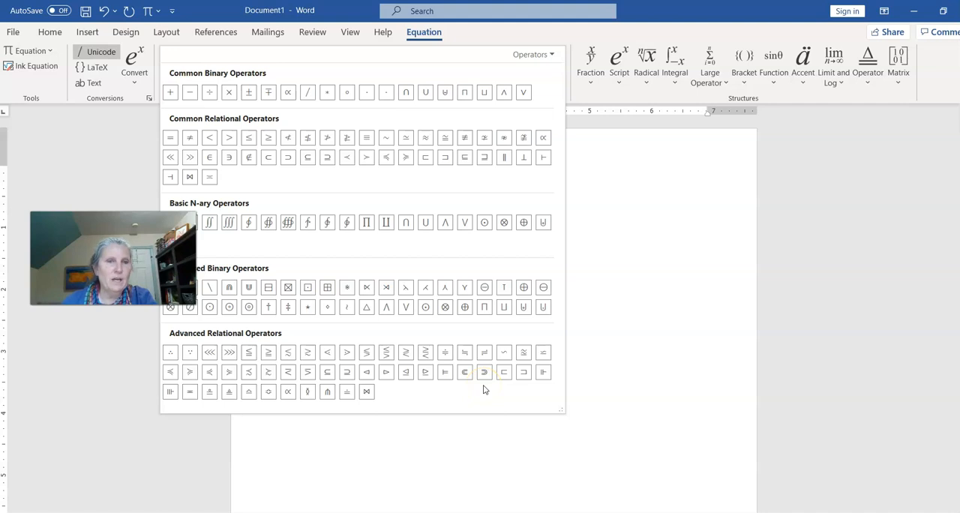
{"action": "left_click", "coordinate": [552, 54]}
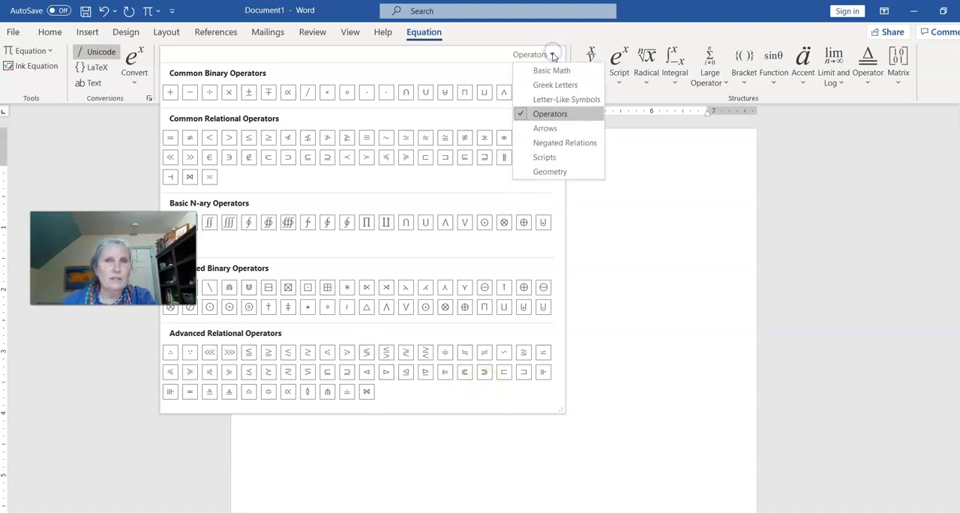
{"action": "left_click", "coordinate": [551, 70]}
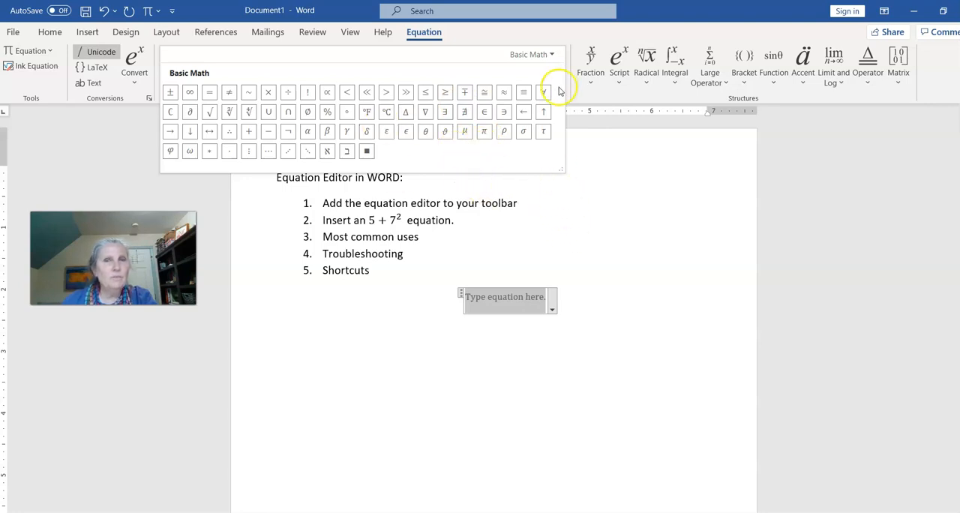
{"action": "left_click", "coordinate": [552, 54]}
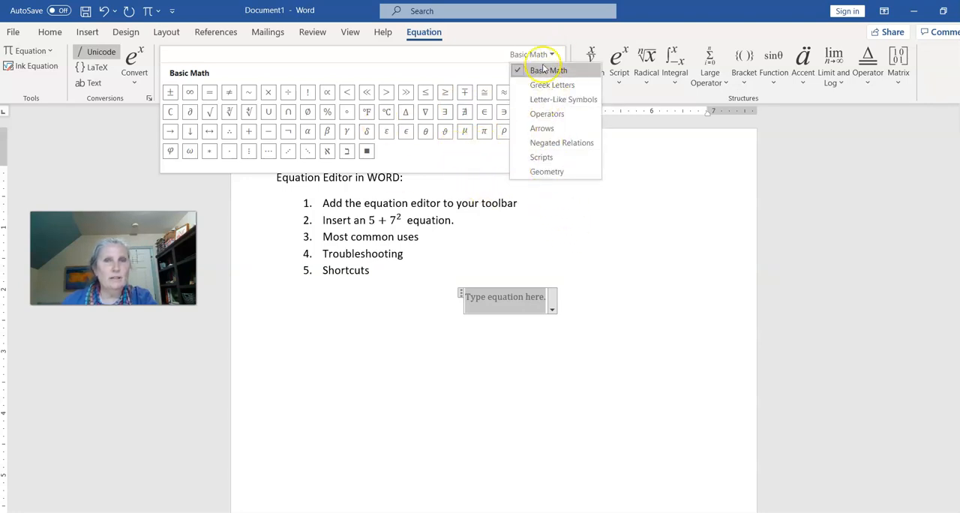
{"action": "left_click", "coordinate": [555, 87]}
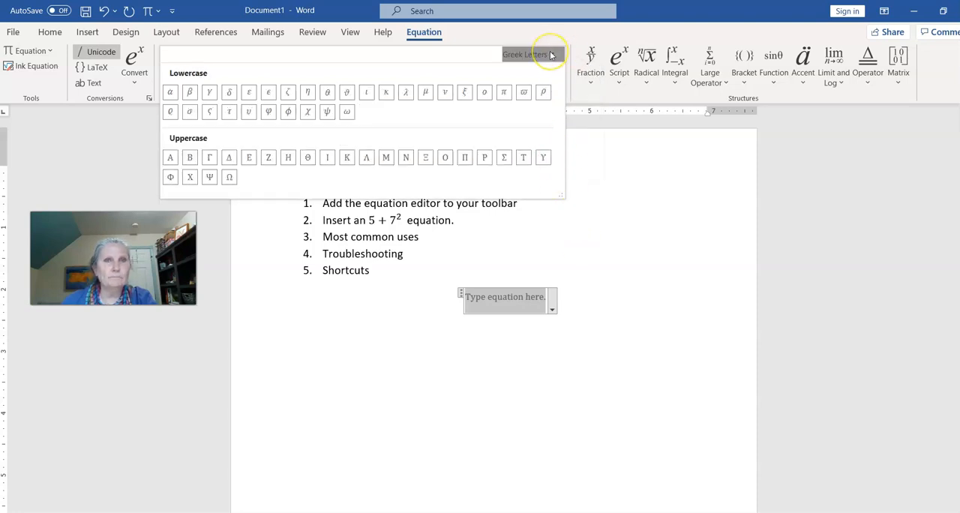
{"action": "left_click", "coordinate": [552, 55]}
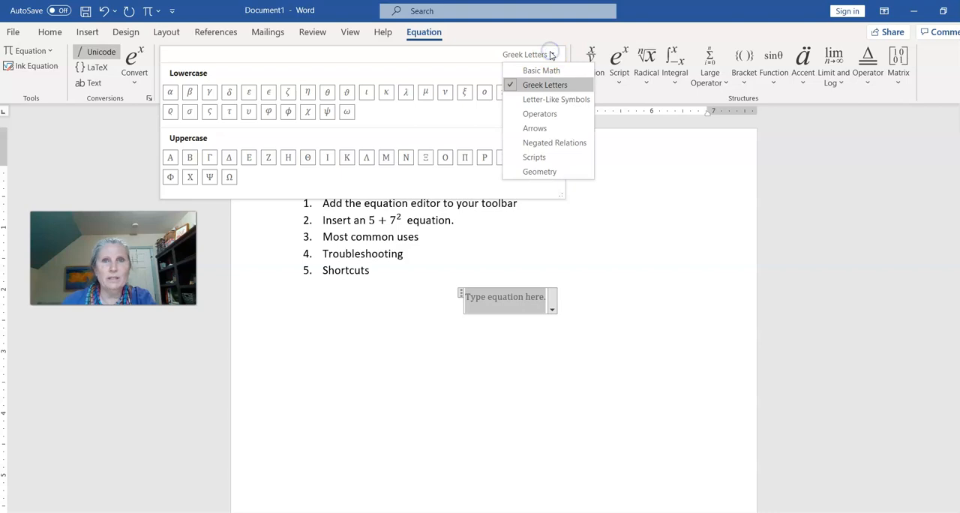
{"action": "left_click", "coordinate": [551, 71]}
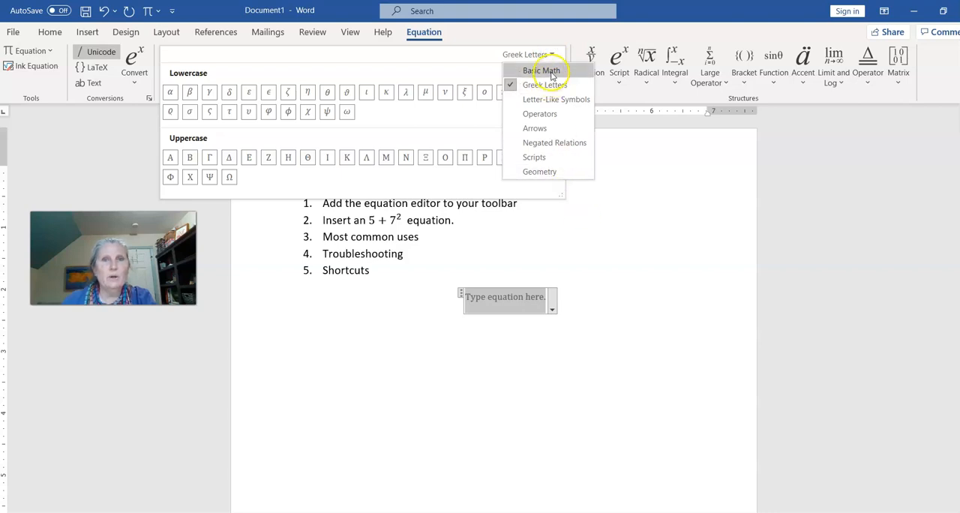
{"action": "left_click", "coordinate": [586, 239]}
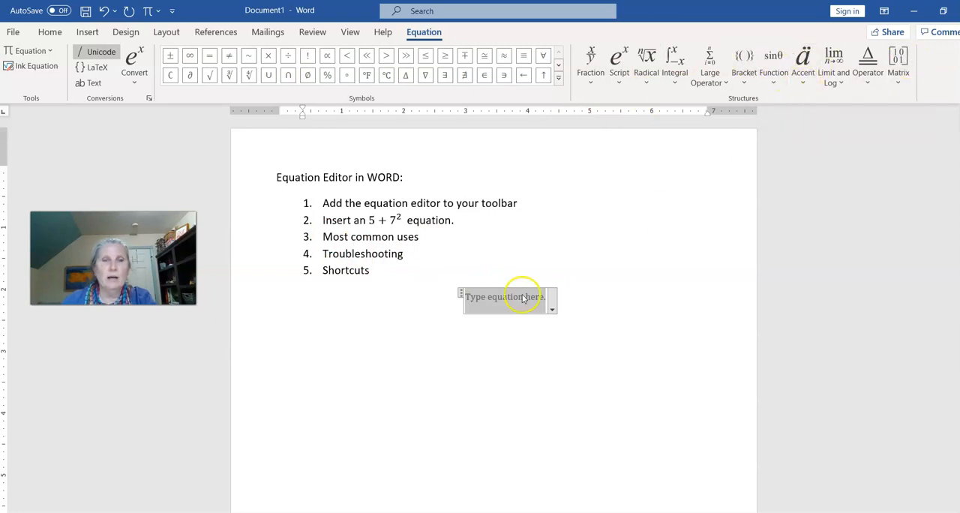
Enter 17.3 in the equation with a bar accent over the 3, and left-align its paragraph
{"action": "type", "text": "17."}
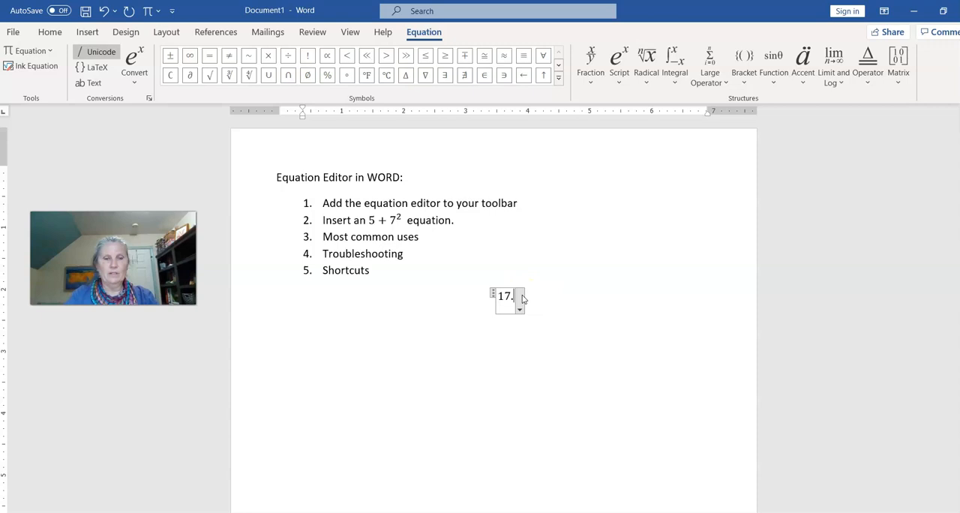
{"action": "left_click", "coordinate": [558, 302]}
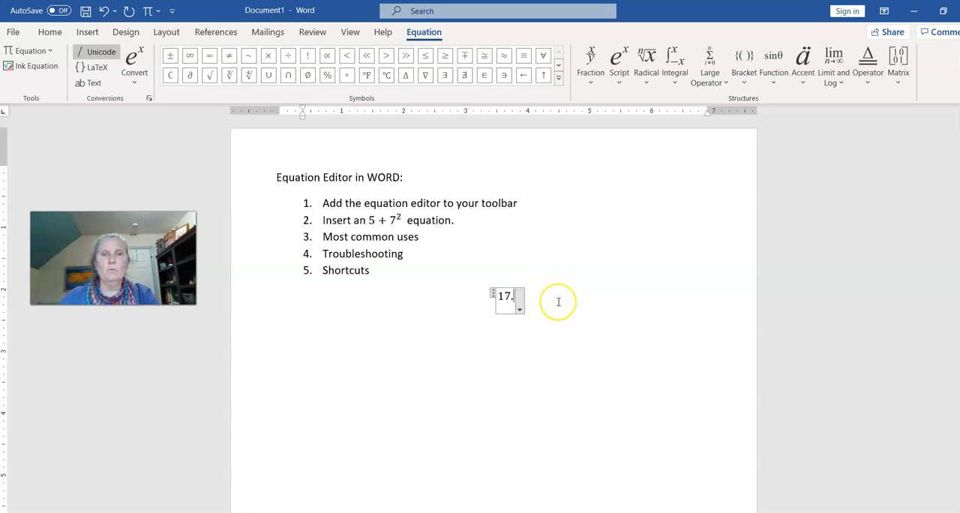
{"action": "left_click", "coordinate": [803, 60]}
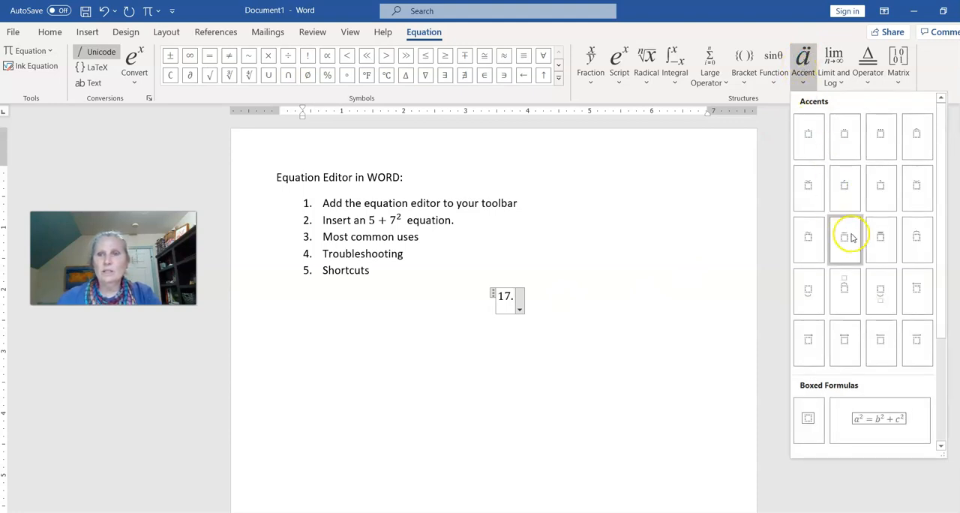
{"action": "left_click", "coordinate": [844, 238]}
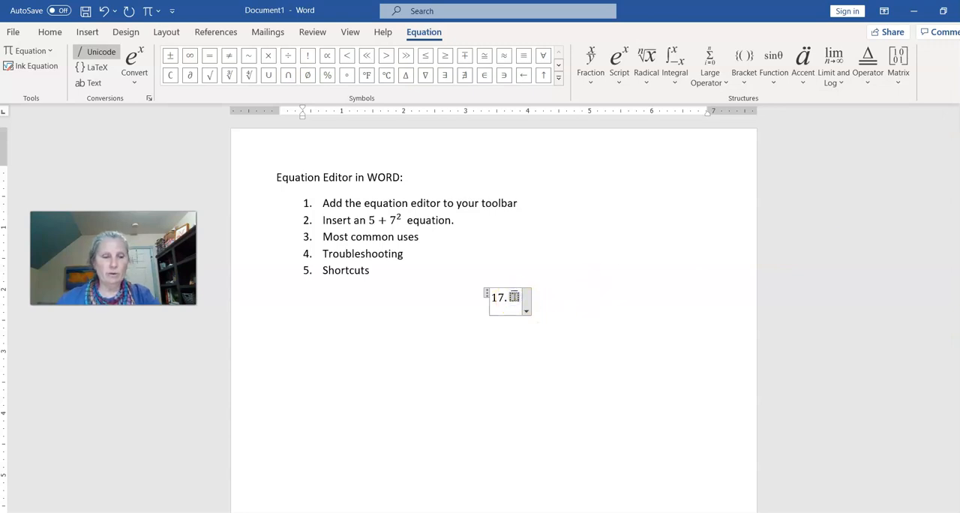
{"action": "type", "text": "3"}
{"action": "left_click", "coordinate": [604, 312]}
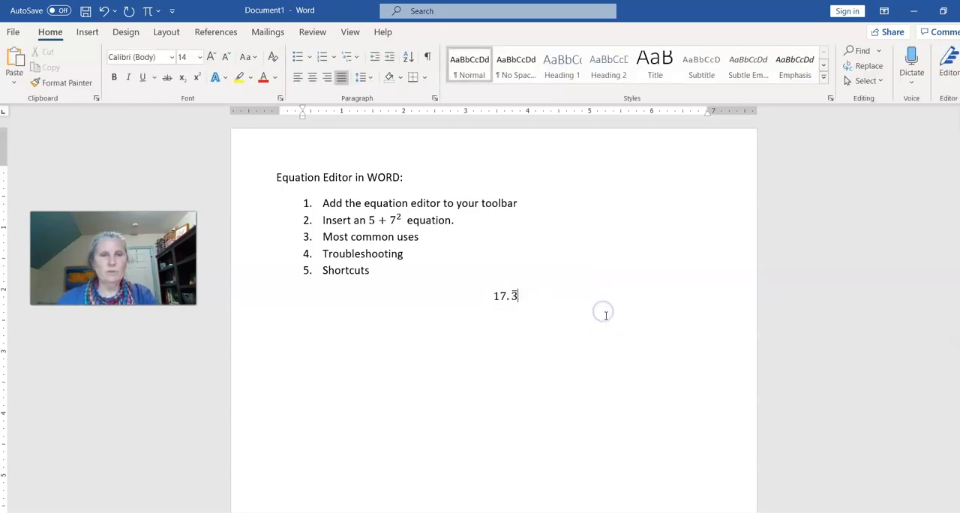
{"action": "left_click", "coordinate": [585, 308]}
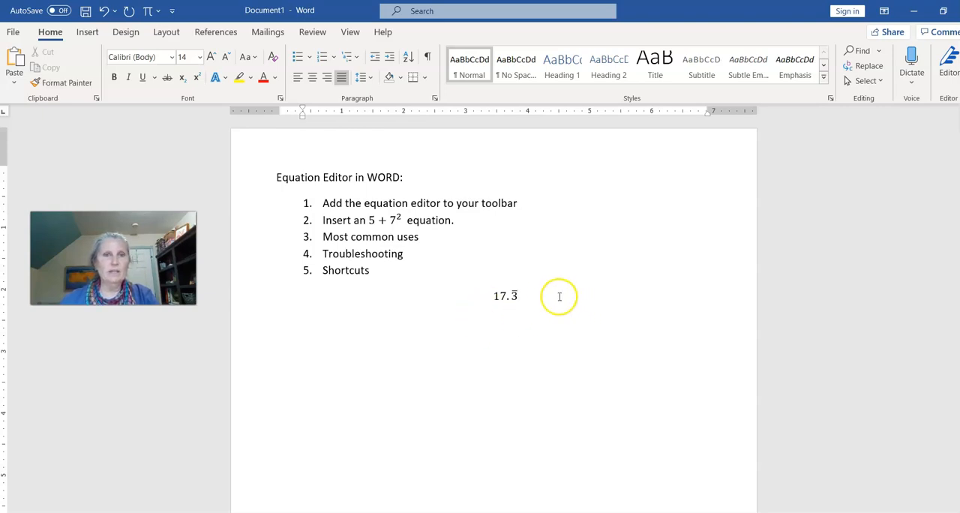
{"action": "key", "text": "ctrl+l"}
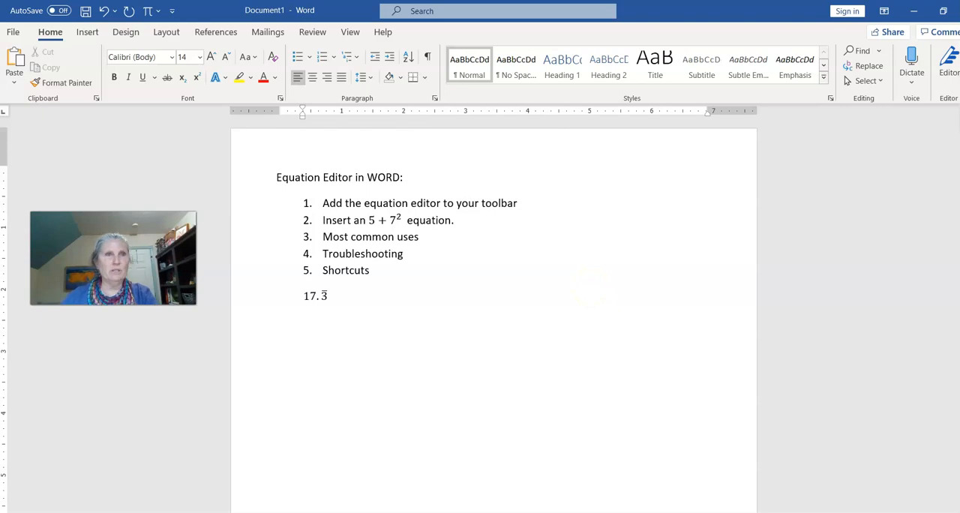
Insert a second equation after the repeating decimal, with an empty stacked fraction inside parentheses
{"action": "left_click", "coordinate": [147, 11]}
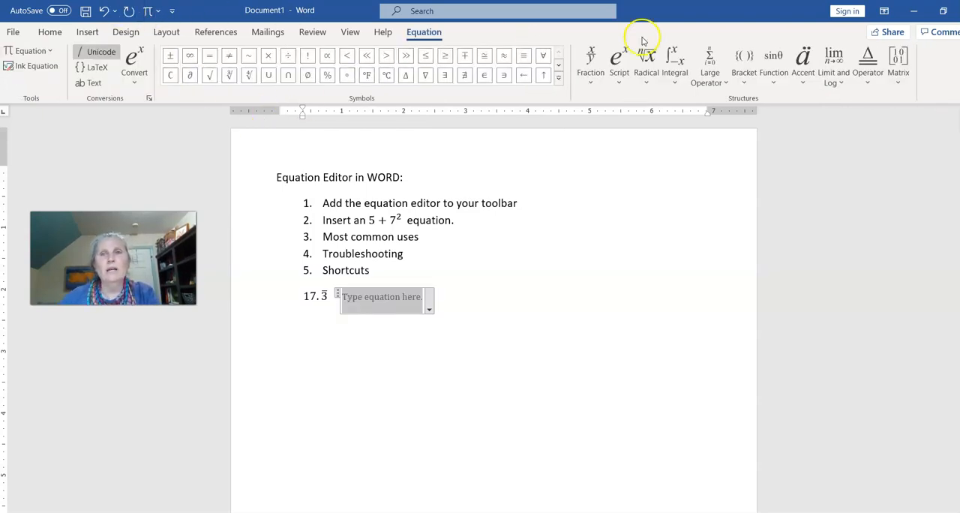
{"action": "left_click", "coordinate": [747, 57]}
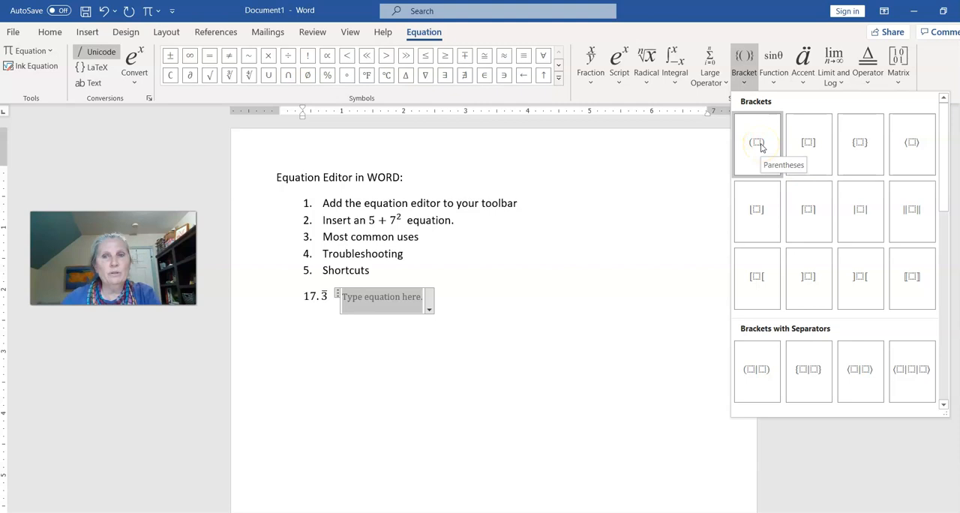
{"action": "left_click", "coordinate": [757, 143]}
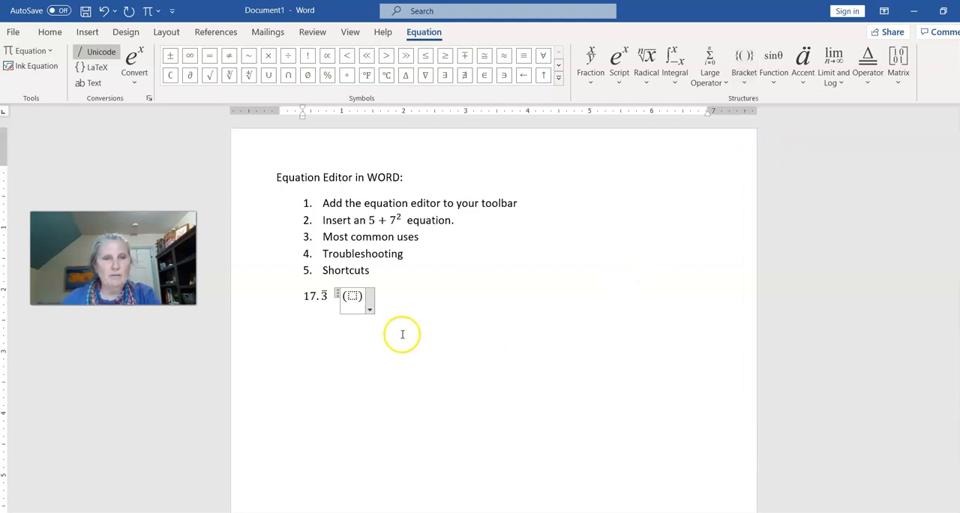
{"action": "left_click", "coordinate": [592, 59]}
{"action": "left_click", "coordinate": [605, 135]}
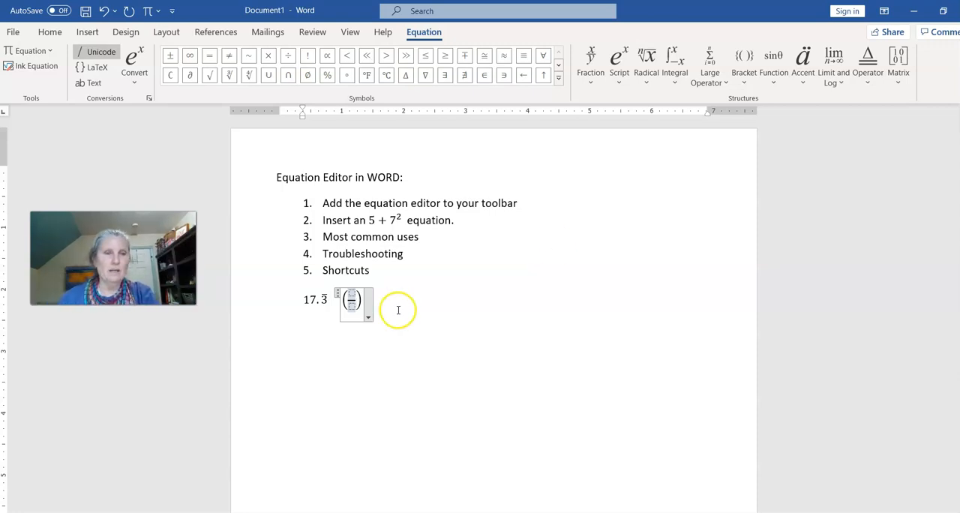
Delete the equation containing the empty fraction in parentheses
{"action": "left_click", "coordinate": [361, 300]}
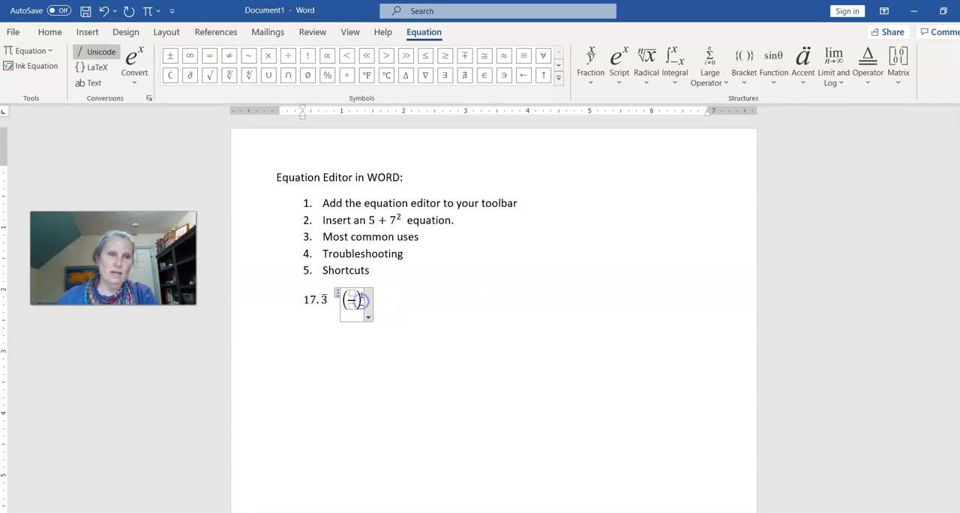
{"action": "key", "text": "BackSpace"}
{"action": "key", "text": "BackSpace"}
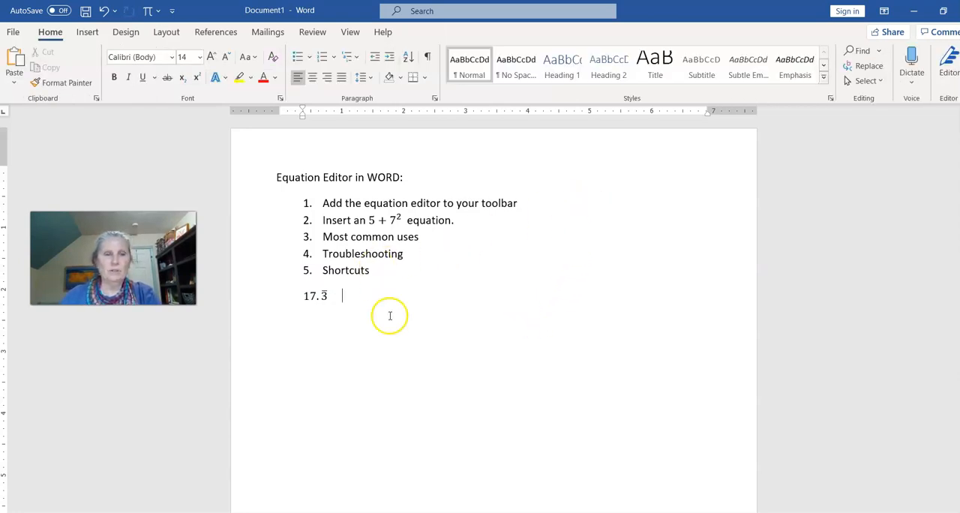
Insert an equation after the repeating decimal, enter 5/7 and convert it to a stacked fraction
{"action": "left_click", "coordinate": [148, 10]}
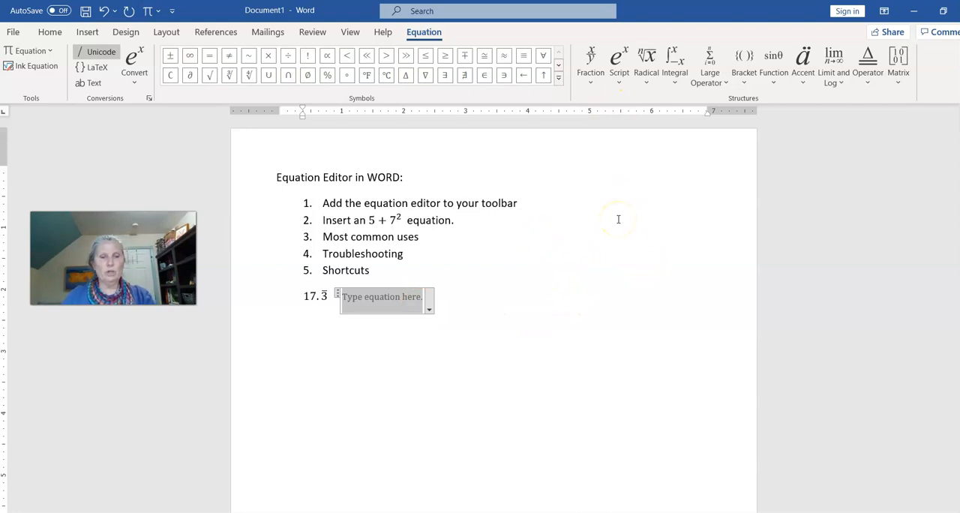
{"action": "type", "text": "5"}
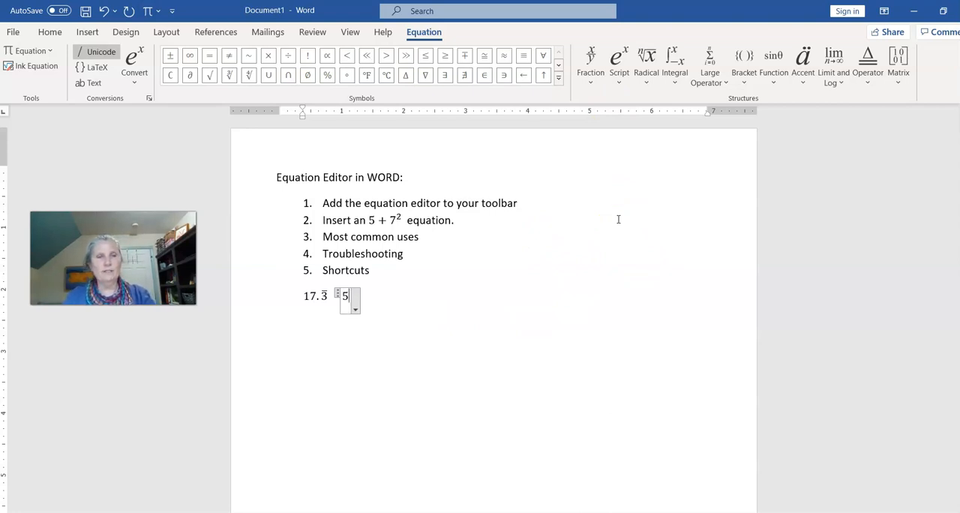
{"action": "type", "text": "/"}
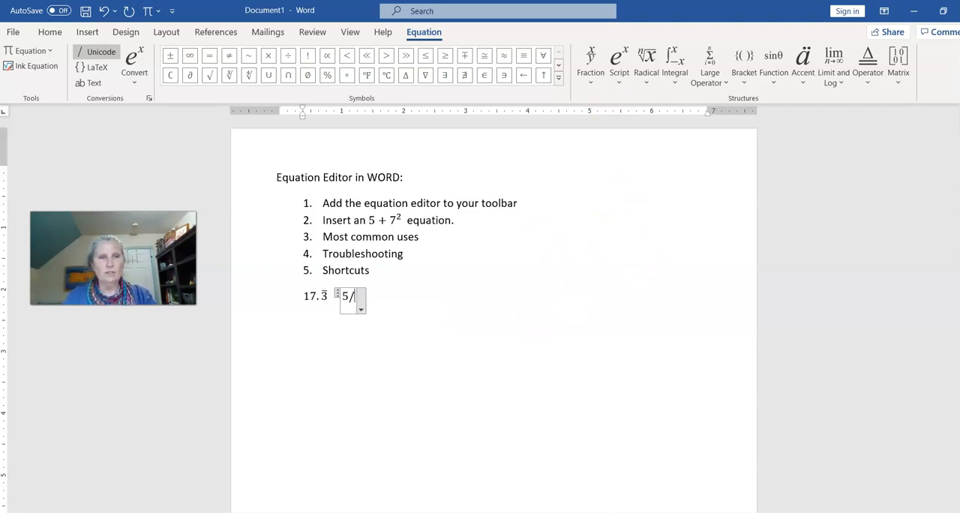
{"action": "type", "text": "7"}
{"action": "key", "text": "space"}
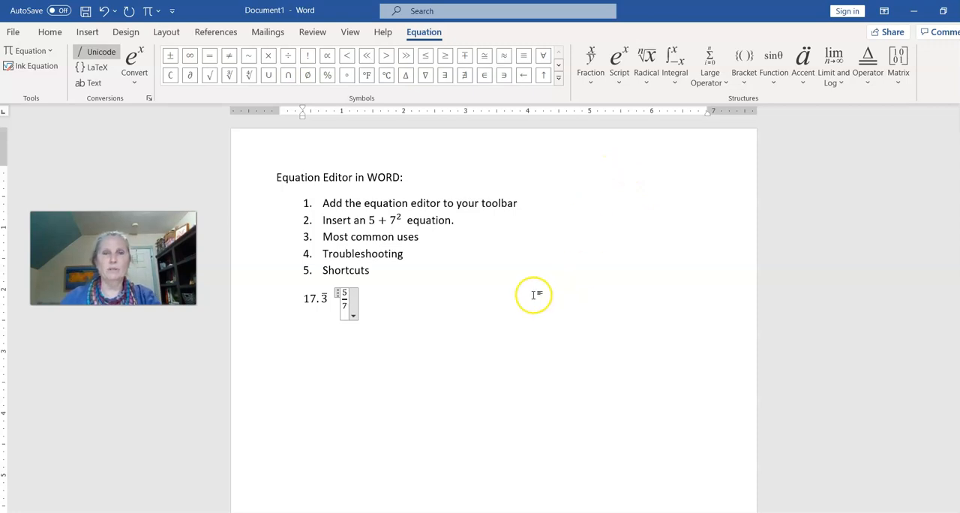
{"action": "left_click", "coordinate": [446, 297]}
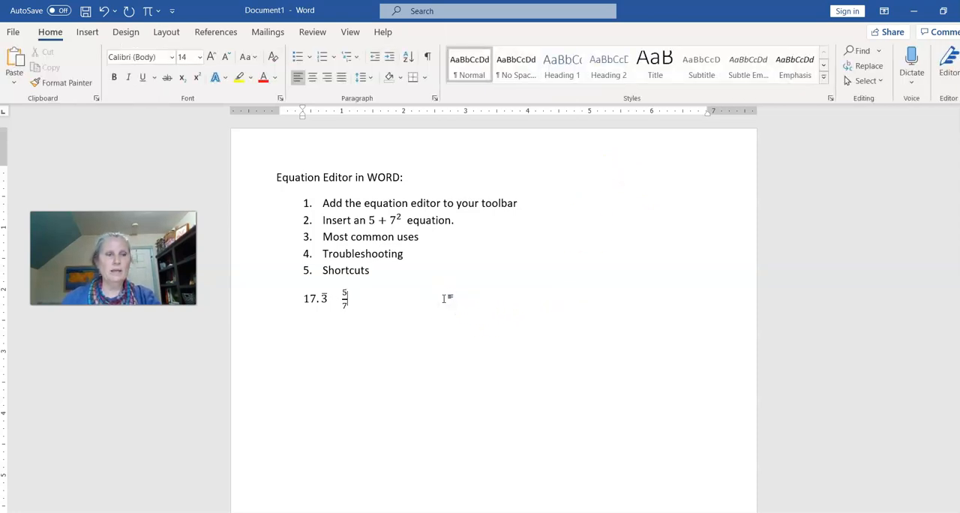
Insert an equation after the 5/7 fraction and enter the mixed number 5 1/2 with a stacked fraction
{"action": "left_click", "coordinate": [148, 11]}
{"action": "type", "text": "5"}
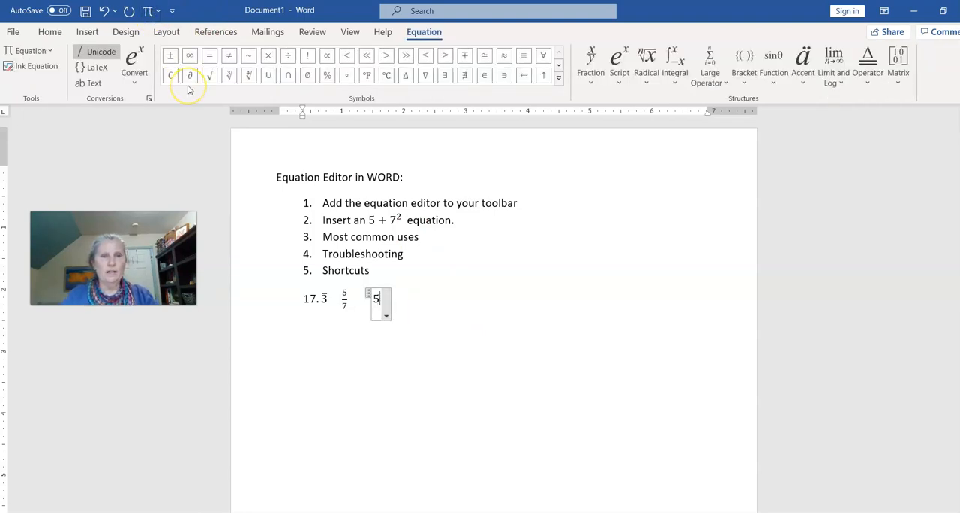
{"action": "type", "text": " 1/2"}
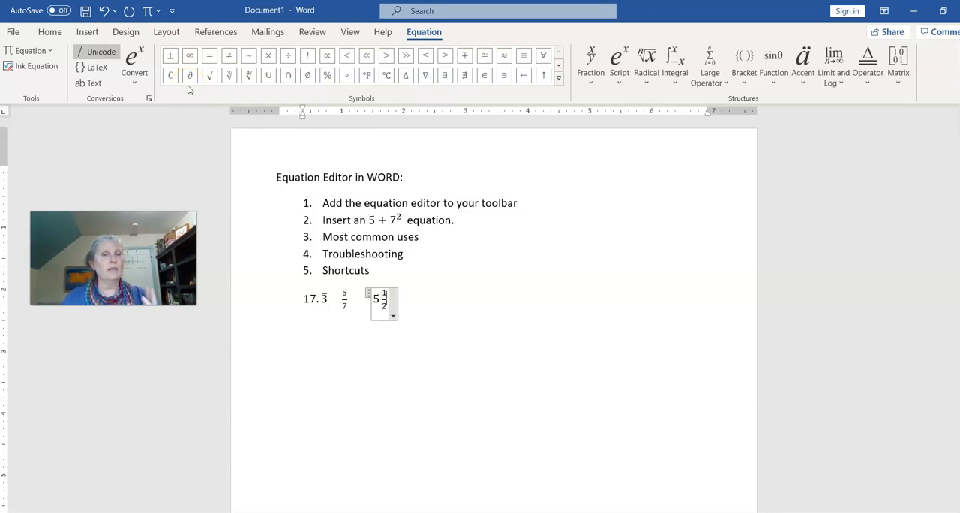
{"action": "left_click", "coordinate": [453, 290]}
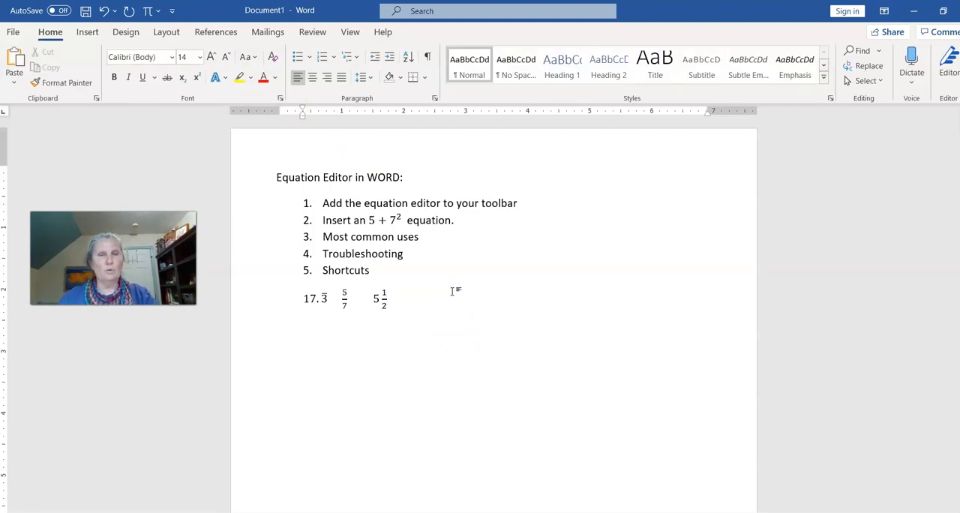
{"action": "left_click", "coordinate": [429, 290]}
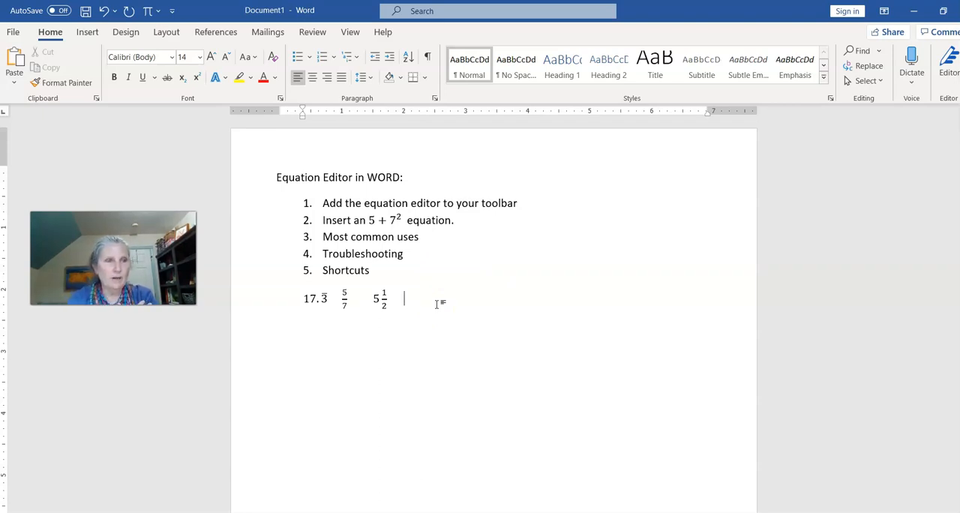
Place the insertion point at different positions in the mixed number, including the fraction's numerator and denominator and beside the whole number
{"action": "left_click", "coordinate": [379, 300]}
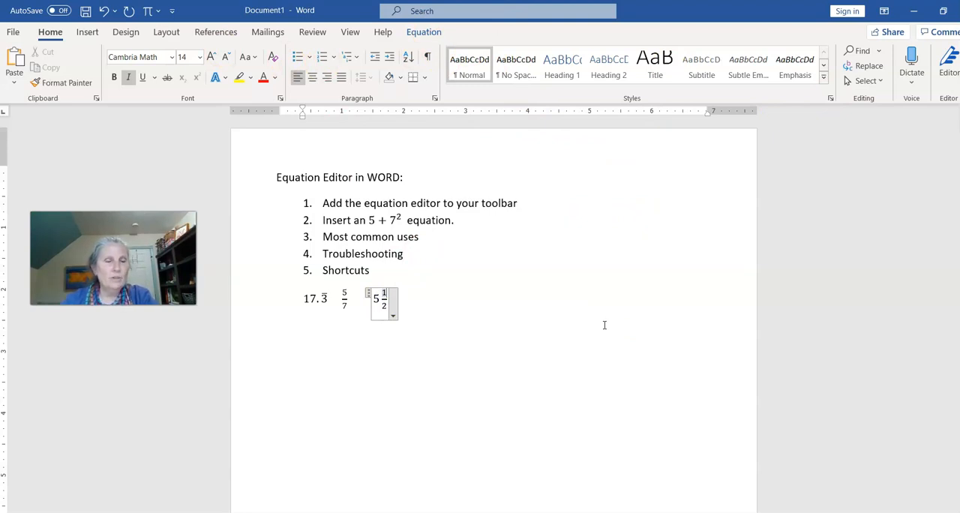
{"action": "left_click", "coordinate": [498, 315]}
{"action": "left_click", "coordinate": [387, 300]}
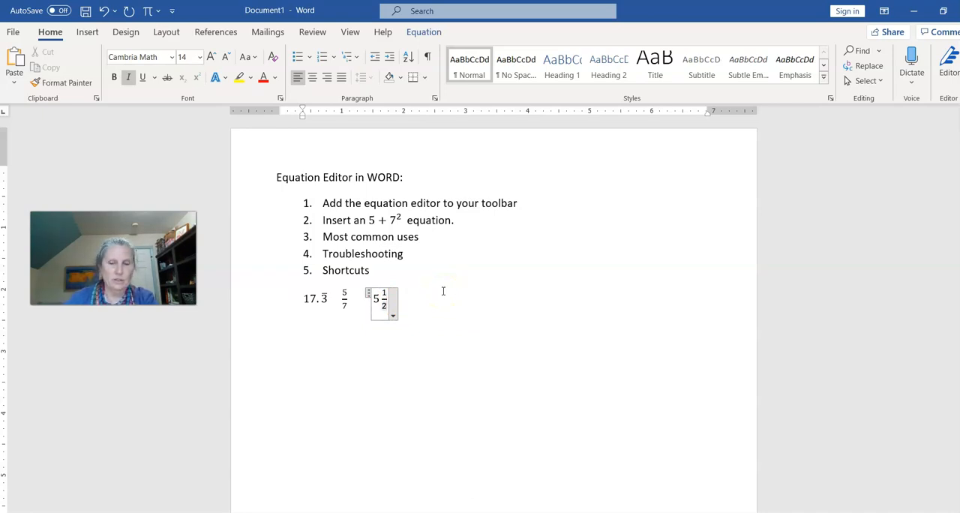
{"action": "key", "text": "Up"}
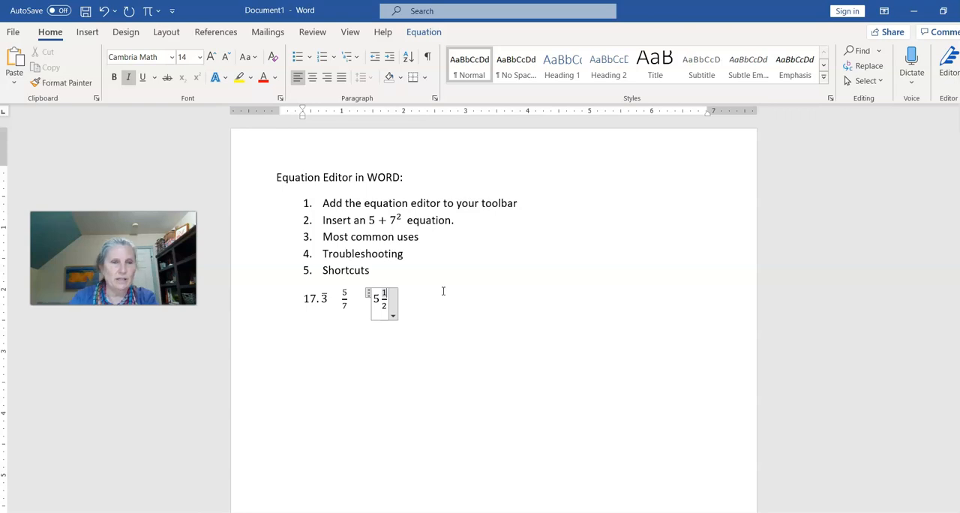
{"action": "left_click", "coordinate": [380, 301]}
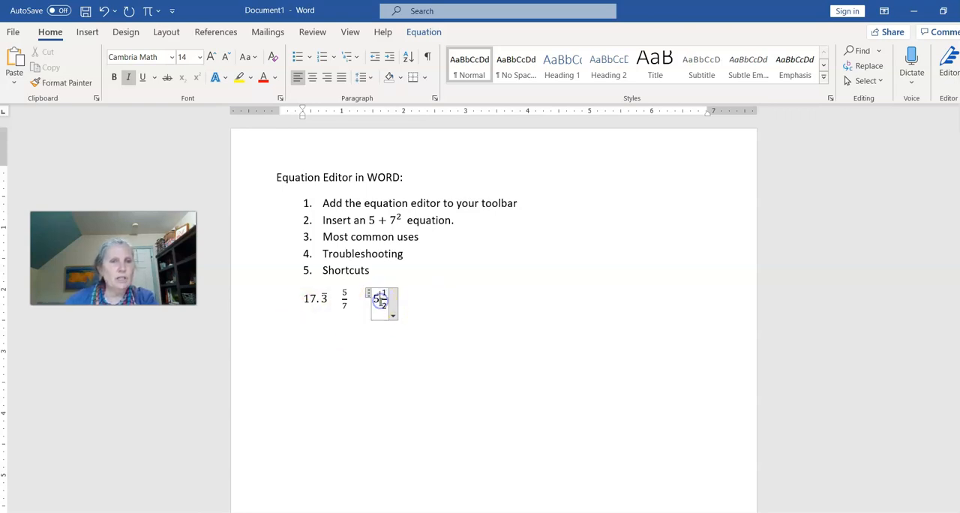